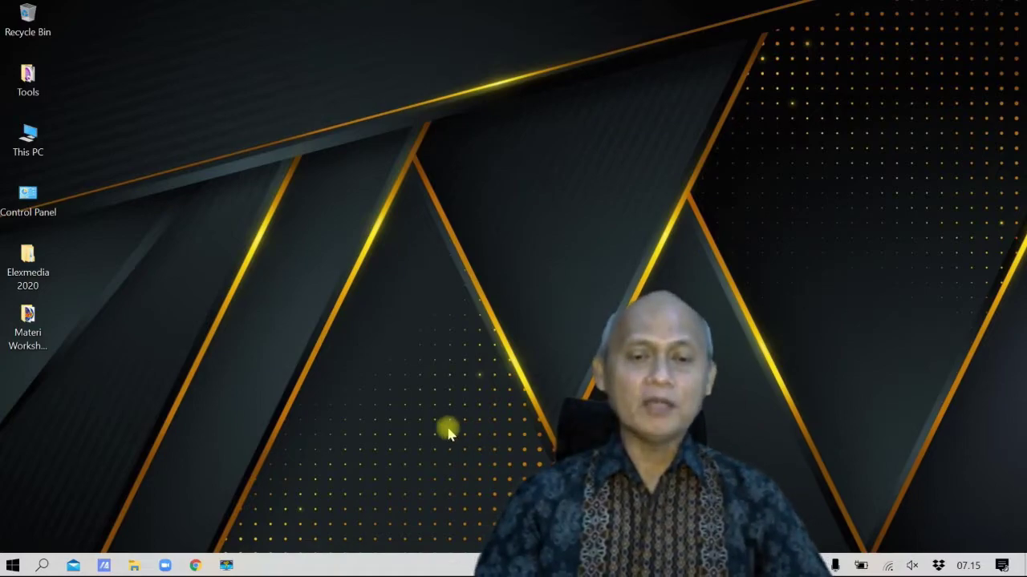
Step: Switch to Chrome and search Google for "libreoffice"
mouse_move(195, 567)
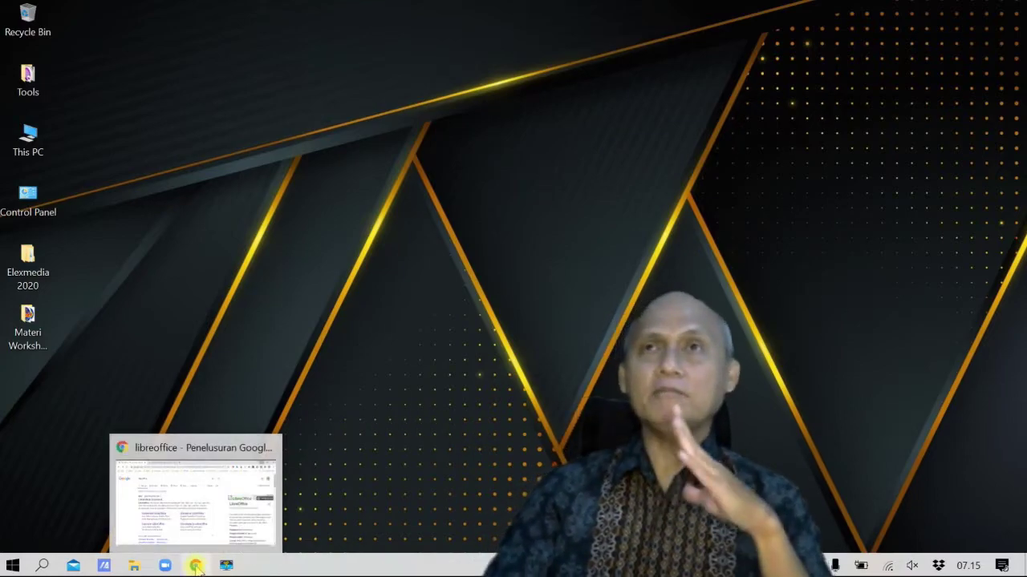
left_click(196, 567)
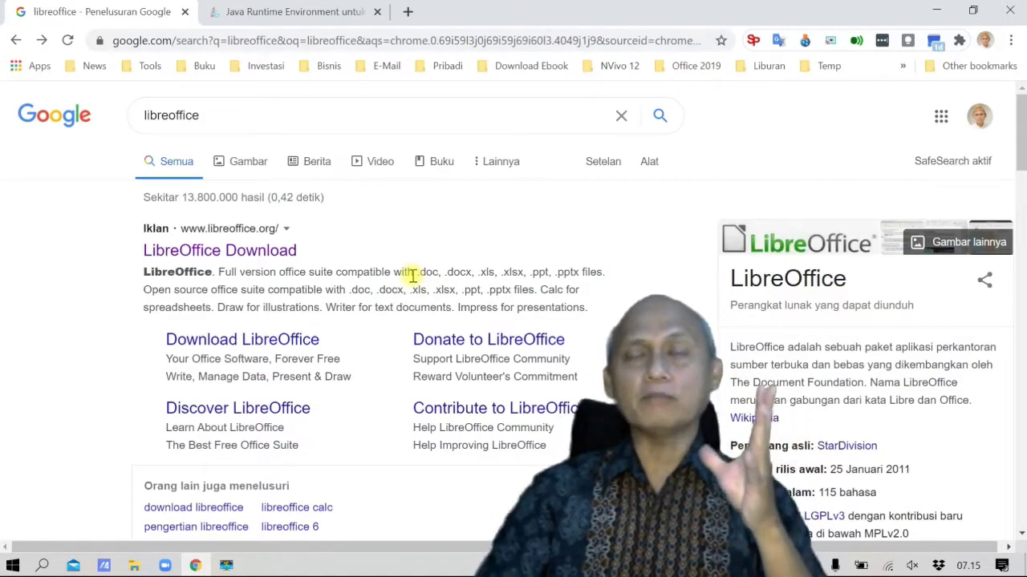
left_click(217, 110)
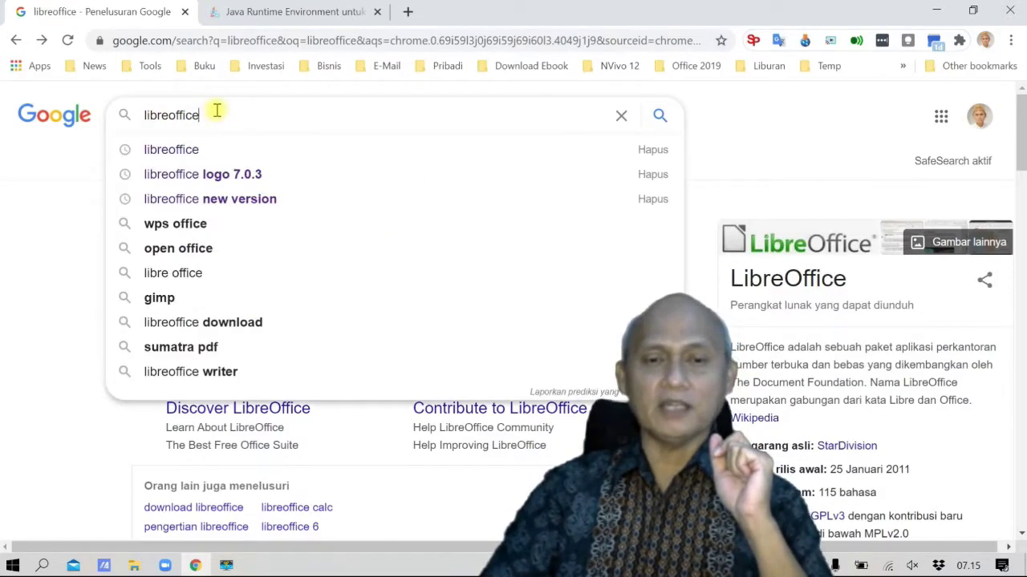
key("Return")
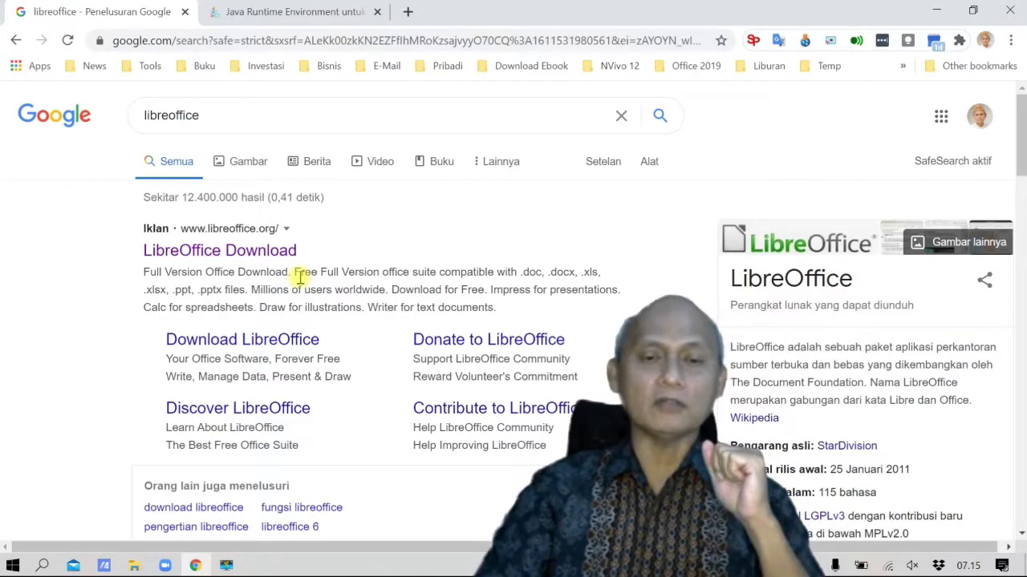
Step: Open the Download LibreOffice page from the search results, view the Windows (64-bit) download of version 7.0.4, and minimize the browser
left_click(238, 341)
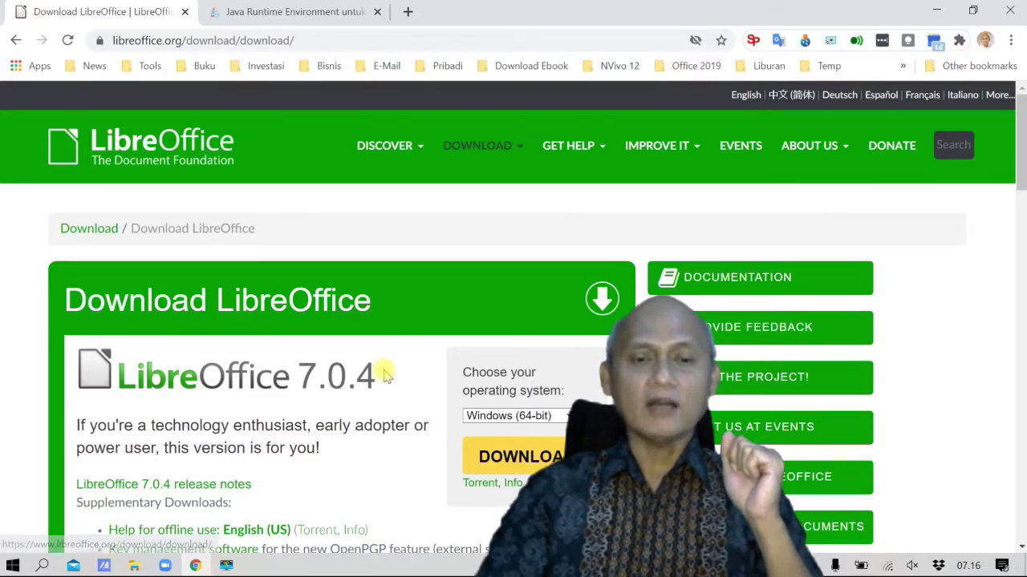
scroll(385, 375, "down", 1)
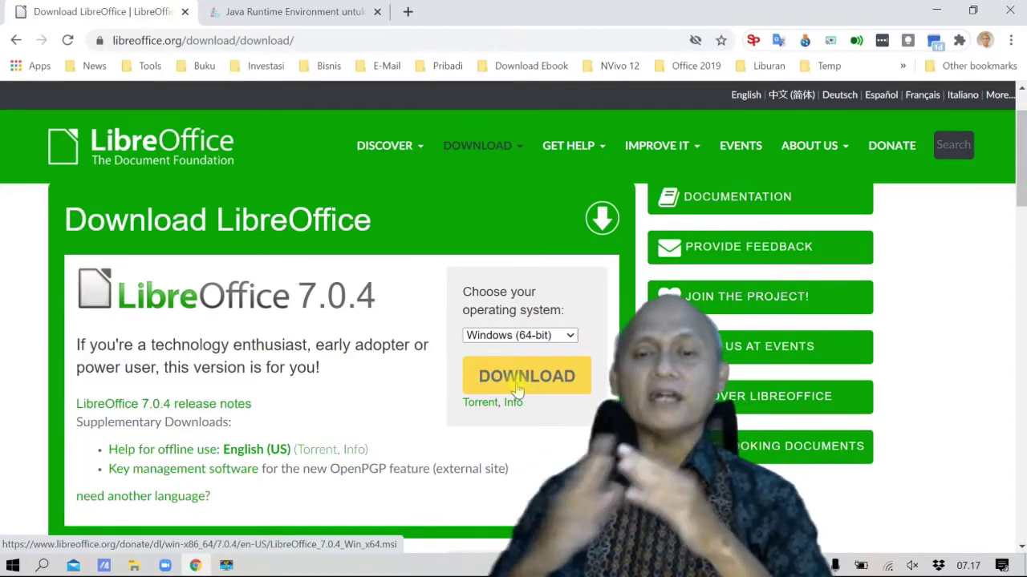
left_click(933, 11)
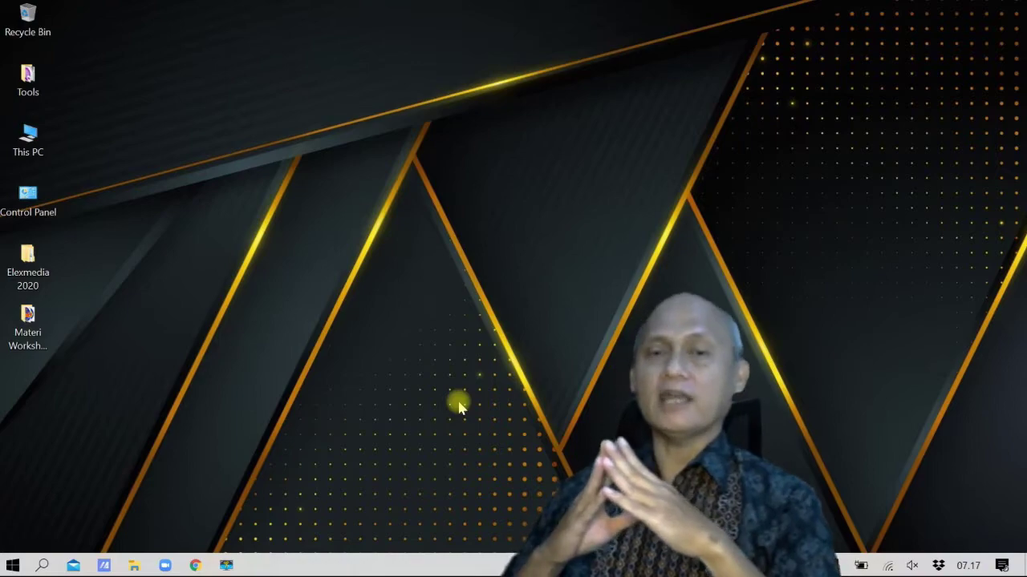
Step: Look through the installed LibreOffice 7.0 applications and launch the LibreOffice Start Center
left_click(11, 565)
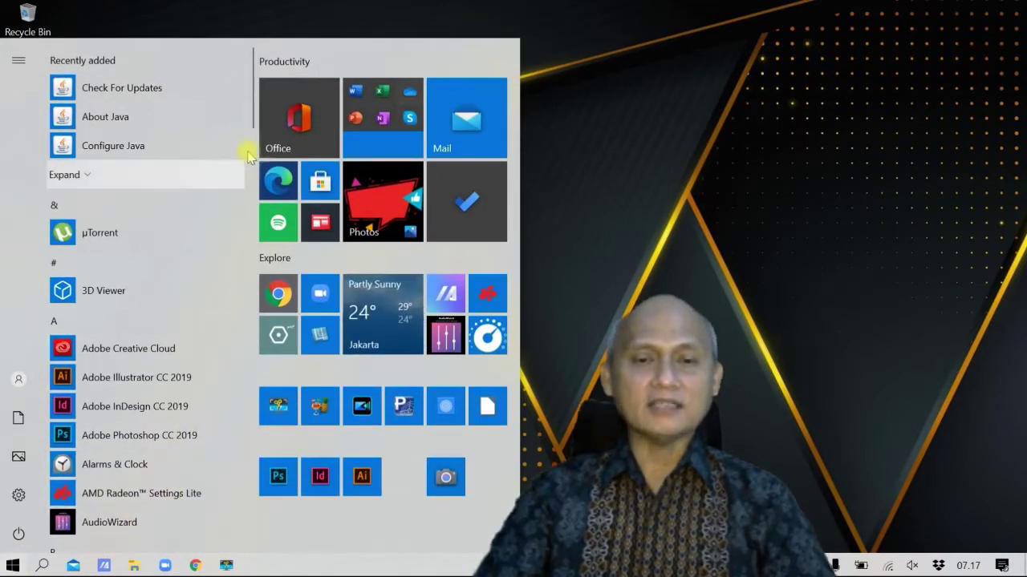
left_click_drag(248, 110, 204, 337)
scroll(204, 337, "up", 5)
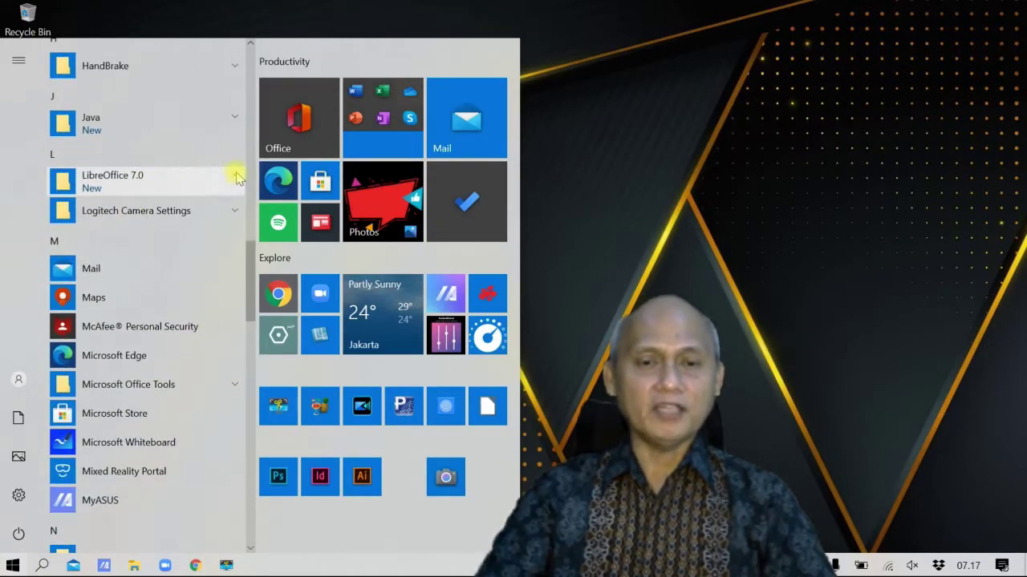
left_click(234, 176)
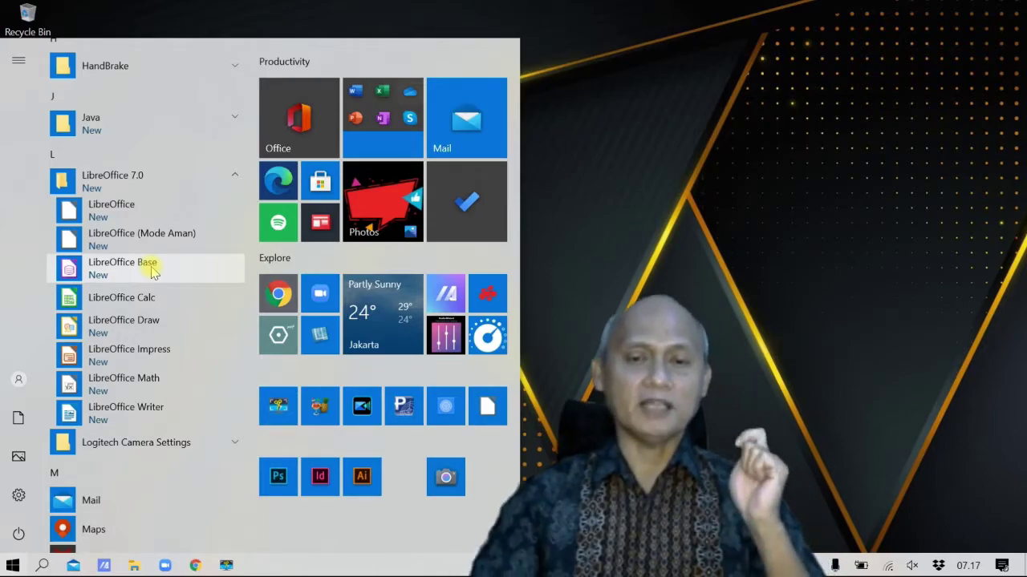
left_click(490, 413)
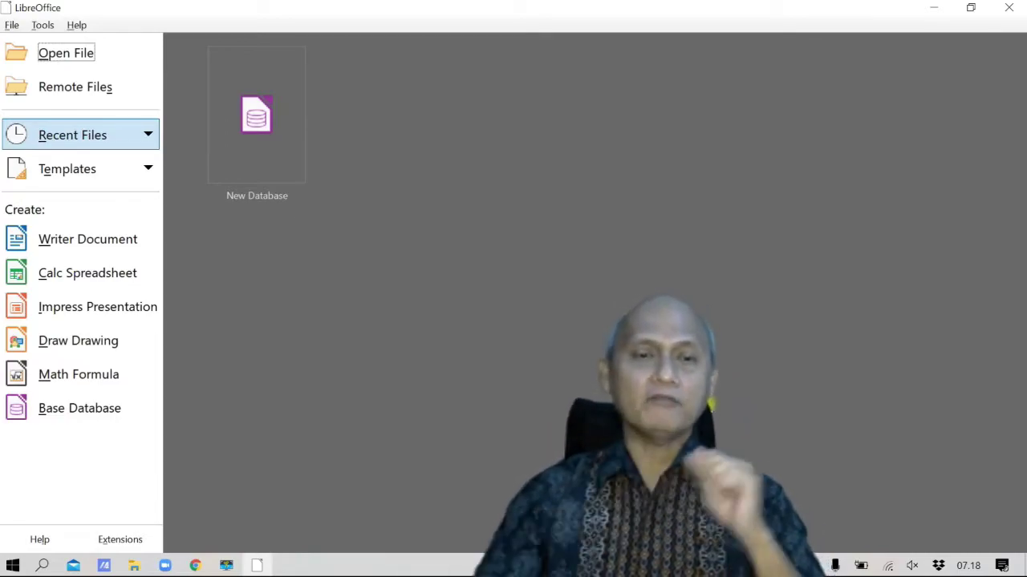
left_click(12, 26)
mouse_move(73, 29)
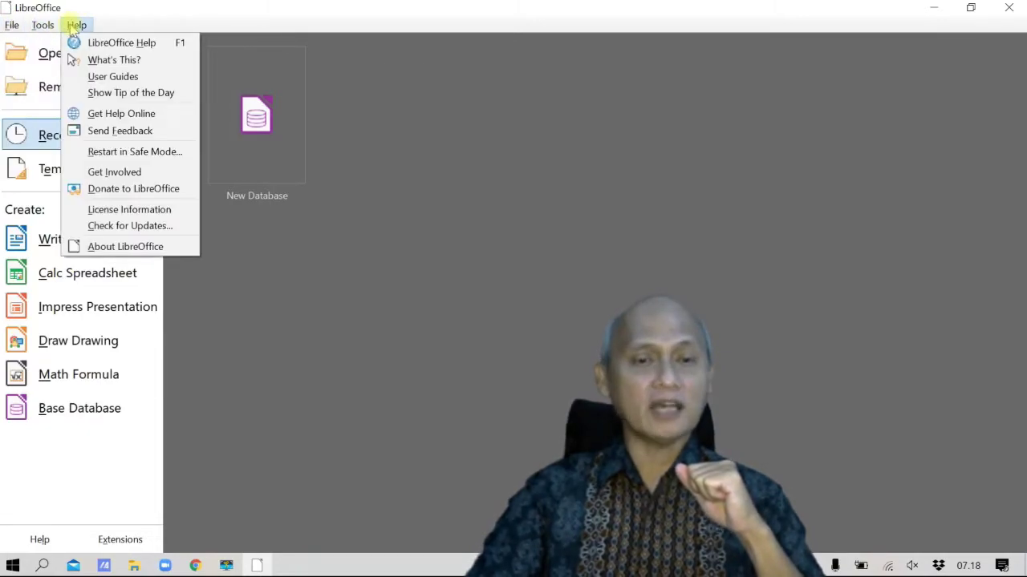
left_click(575, 213)
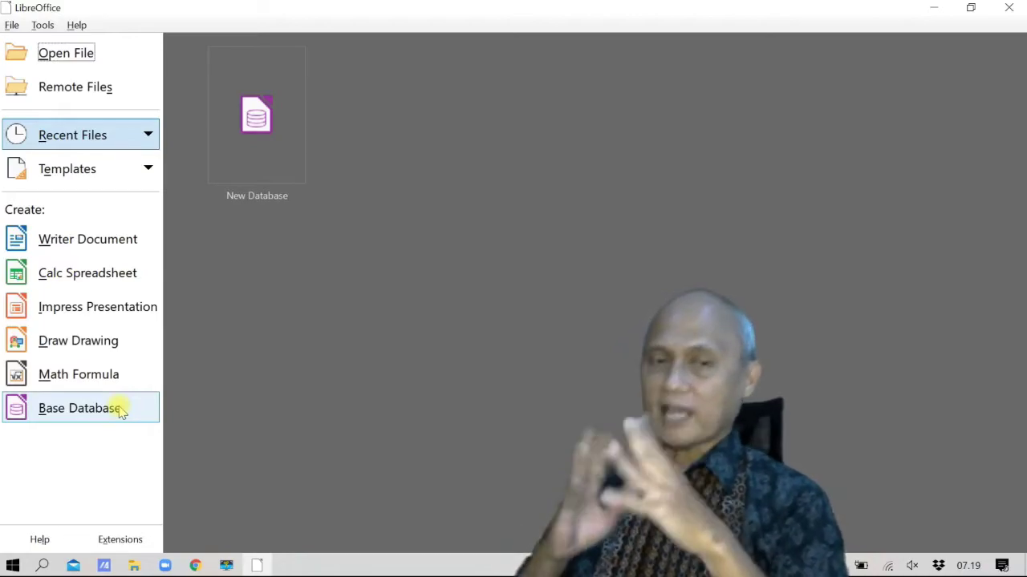
Step: Create a new Writer document, turn off showing tips on startup, and dismiss the Tip of the Day
left_click(89, 244)
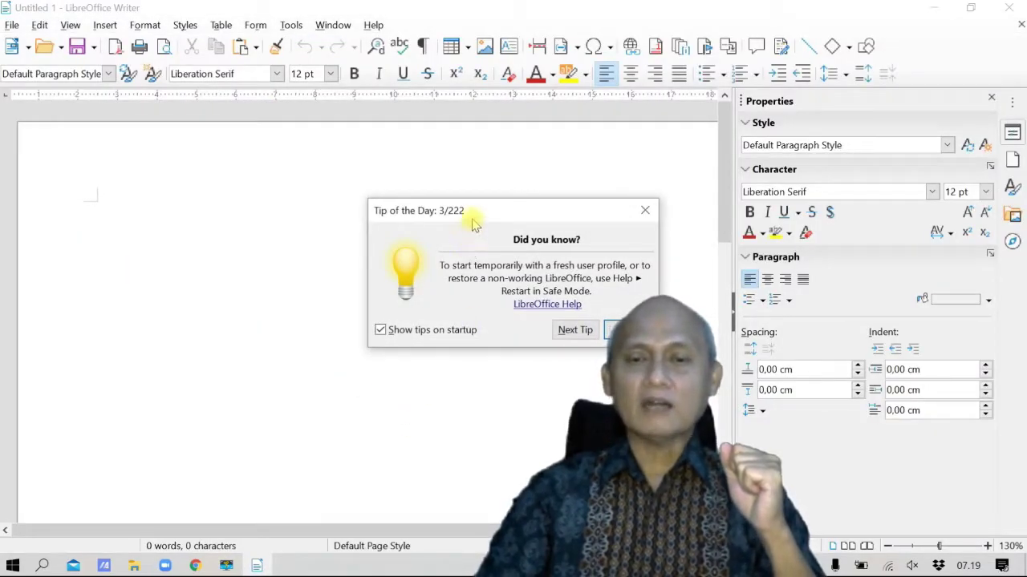
left_click_drag(475, 211, 407, 215)
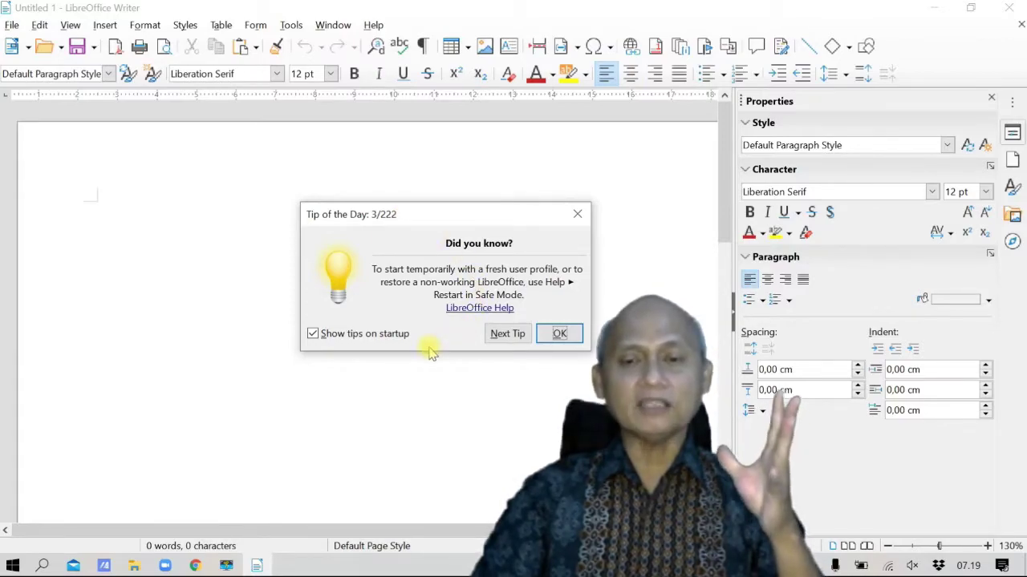
left_click(312, 333)
left_click(556, 333)
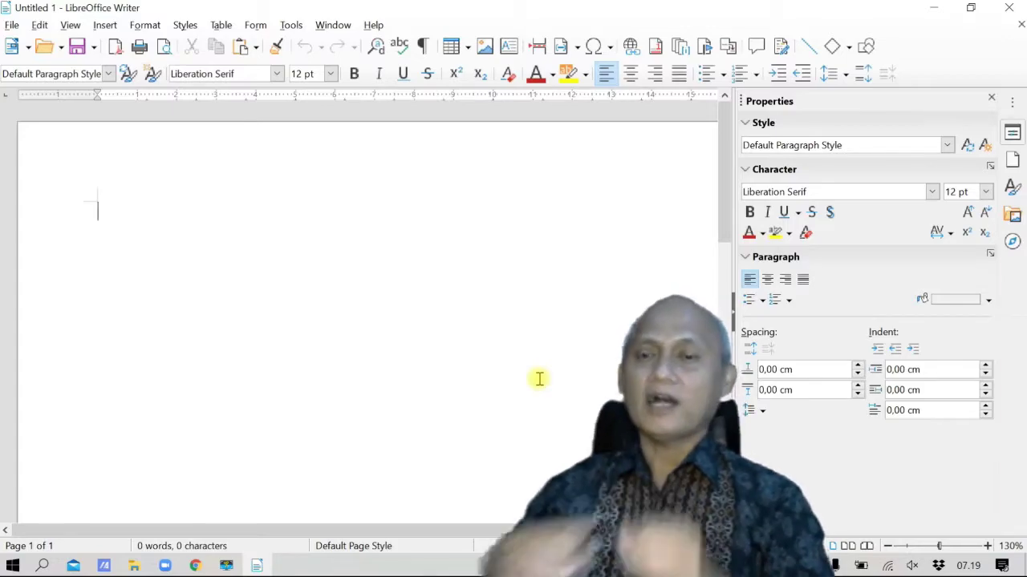
left_click(12, 24)
mouse_move(49, 27)
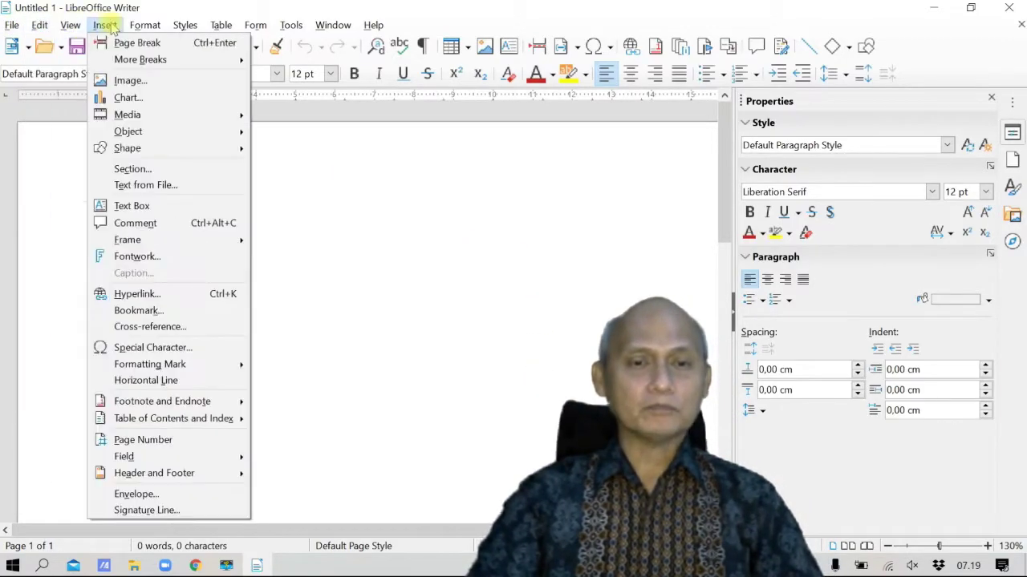
mouse_move(223, 29)
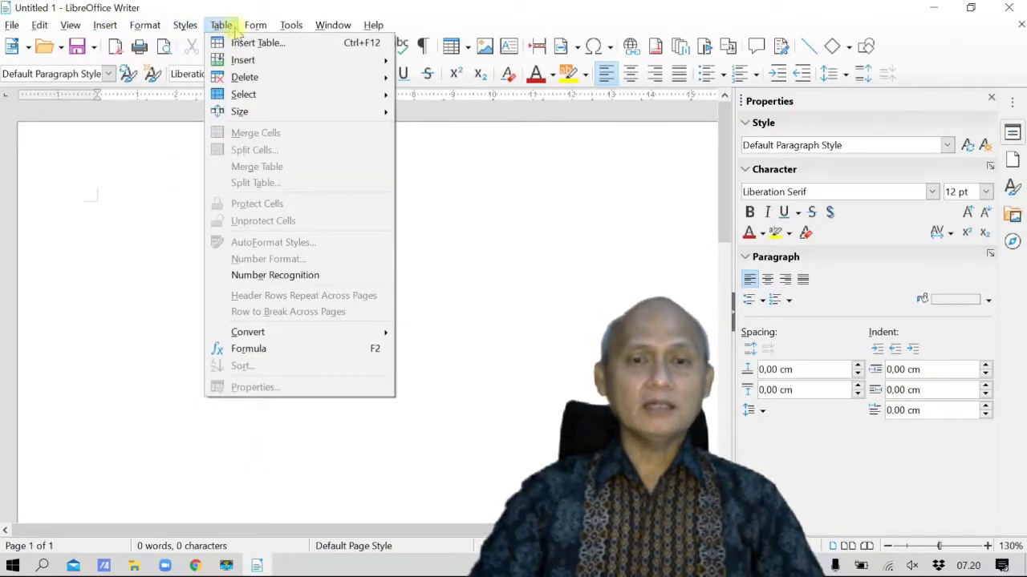
mouse_move(337, 30)
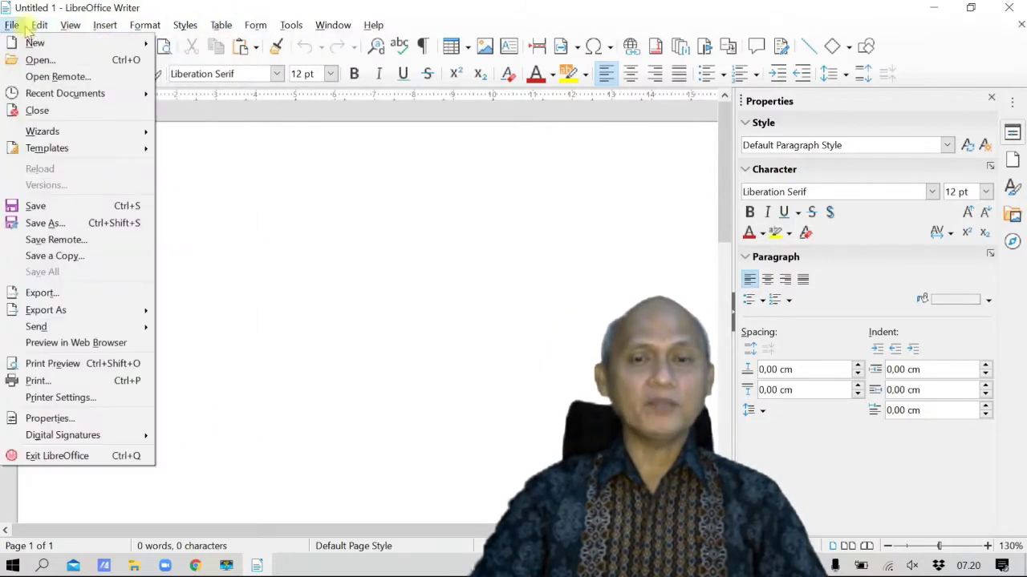
left_click(388, 9)
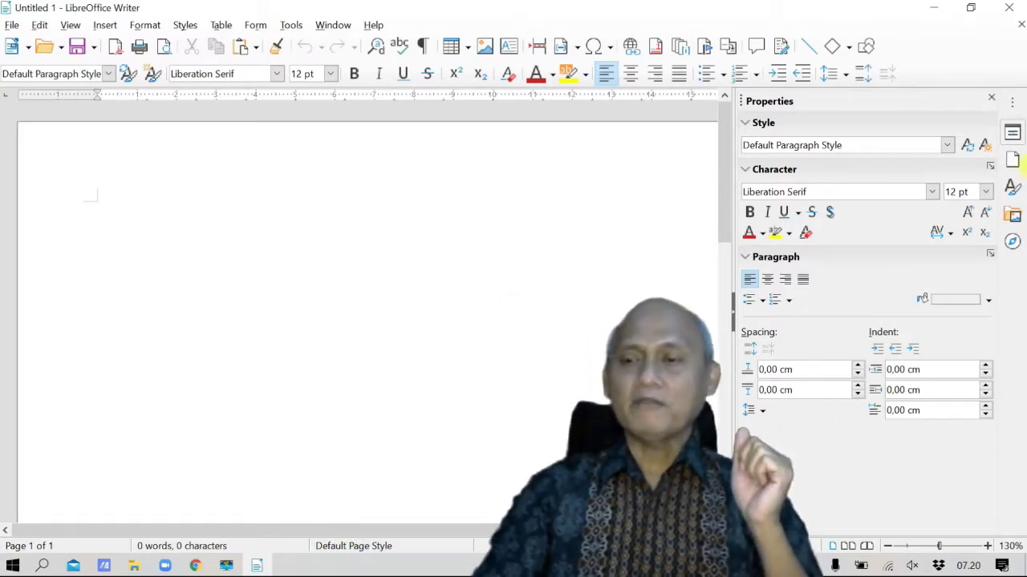
Step: Display the sidebar's Page settings and its Styles list to examine their contents
left_click(1013, 106)
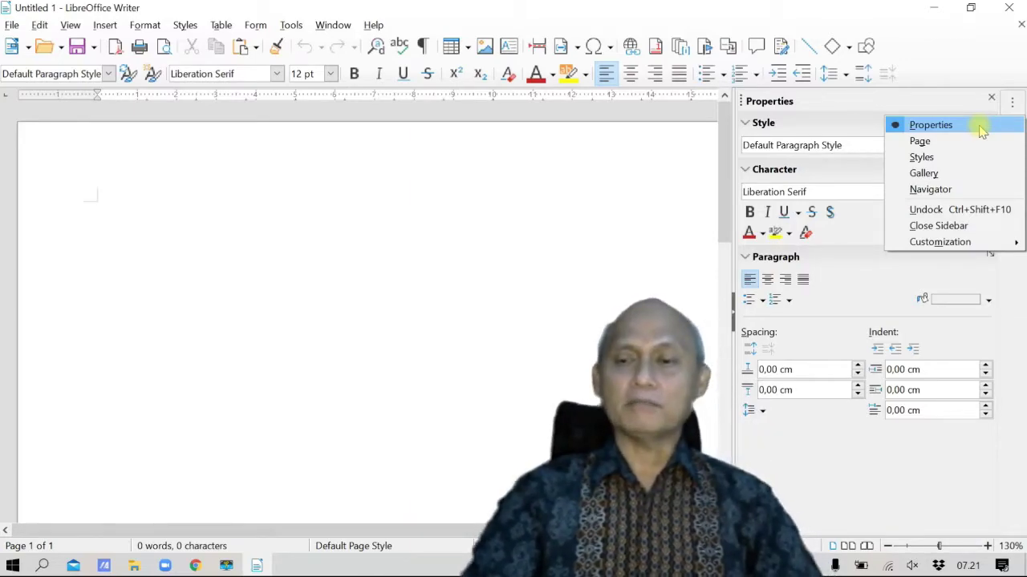
left_click(852, 131)
left_click(1012, 101)
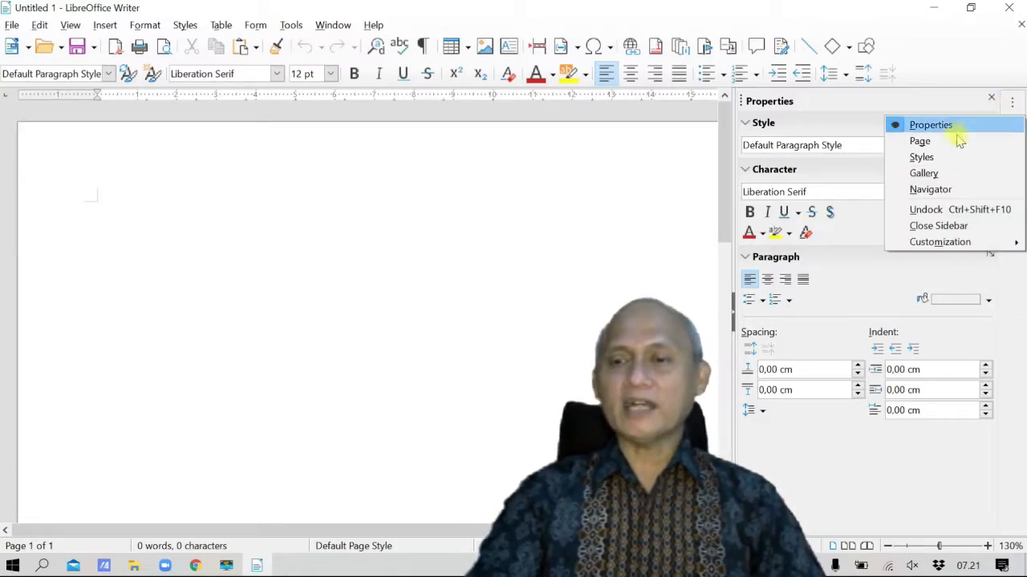
left_click(946, 141)
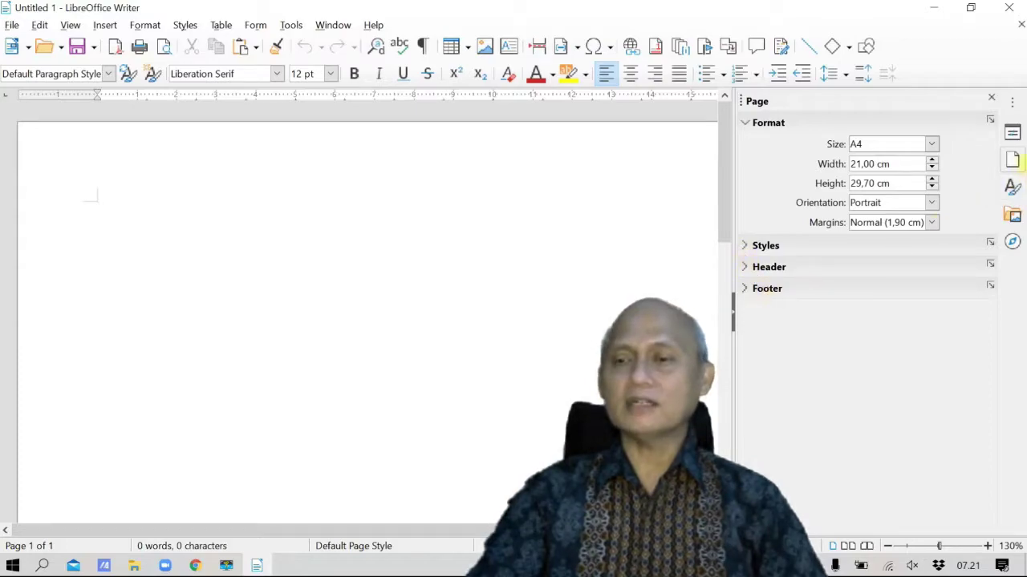
left_click(1012, 101)
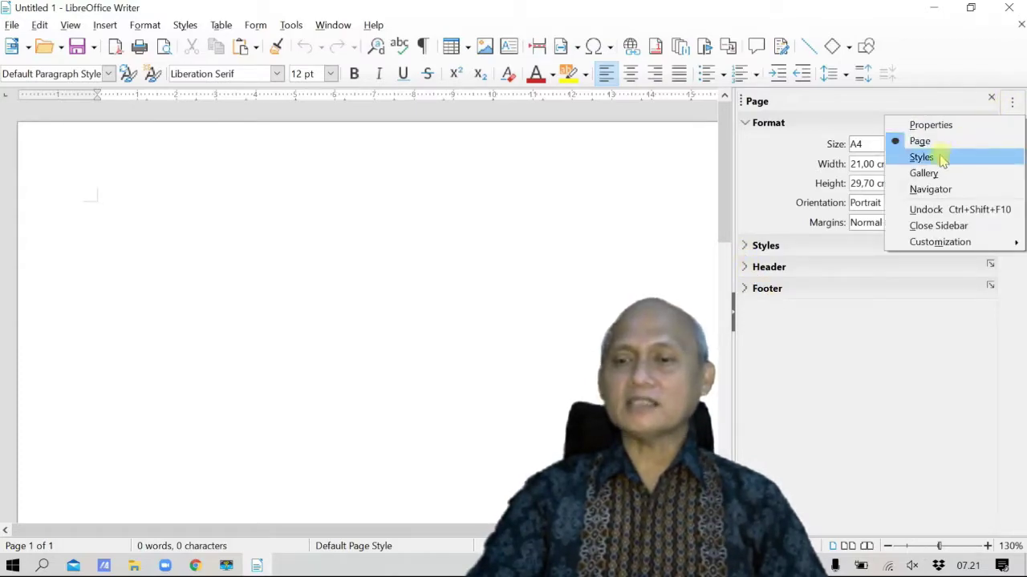
left_click(939, 156)
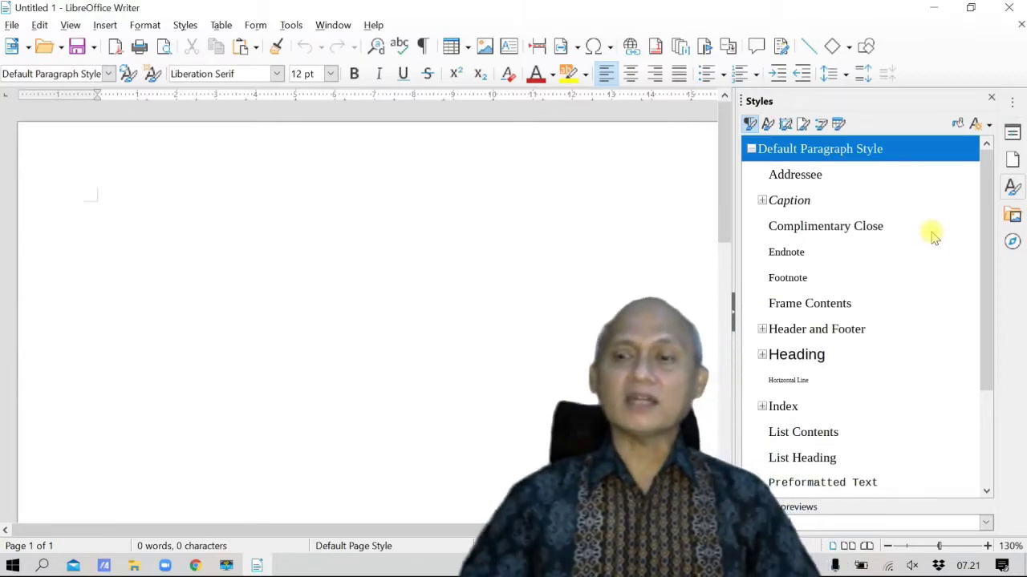
Step: Switch the sidebar to the Gallery and browse the BPMN, Bullets, Diagrams and Flow chart themes
left_click(1012, 102)
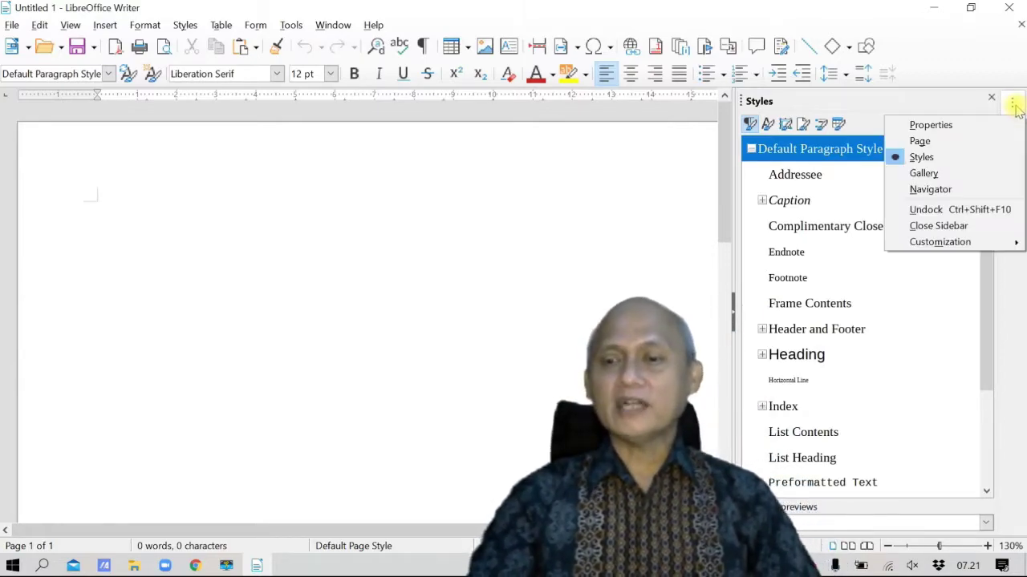
left_click(955, 175)
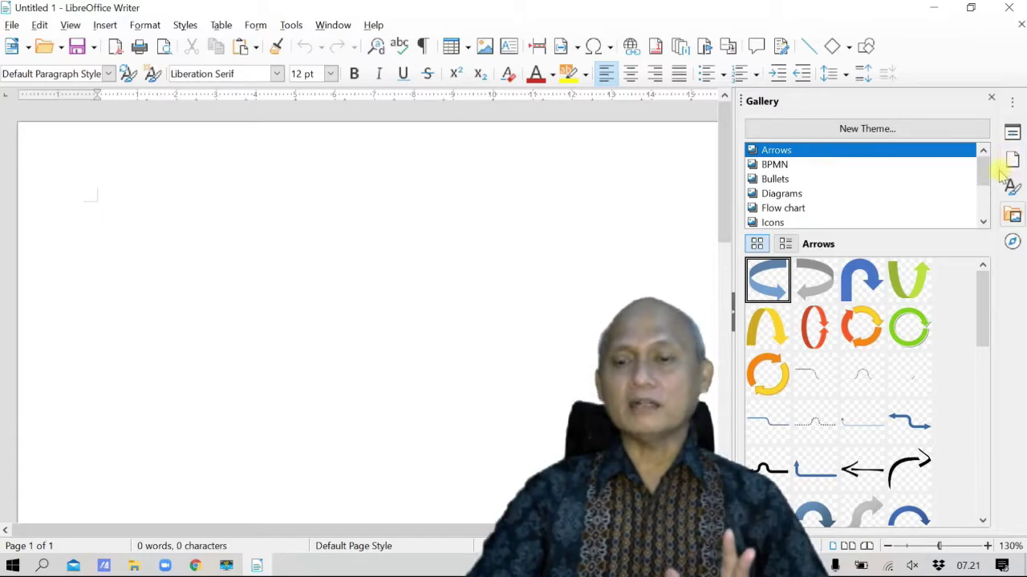
left_click(788, 166)
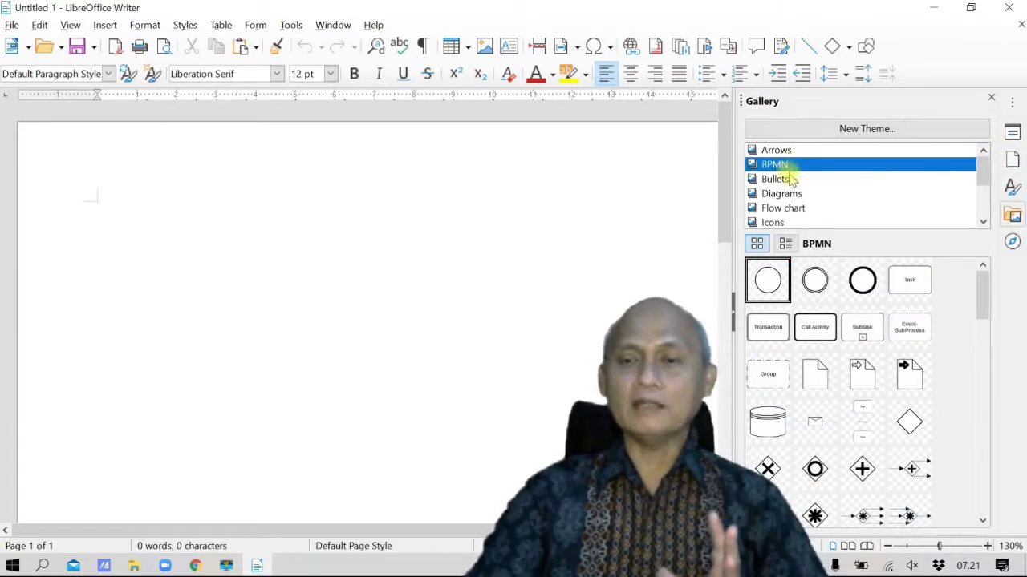
left_click(790, 181)
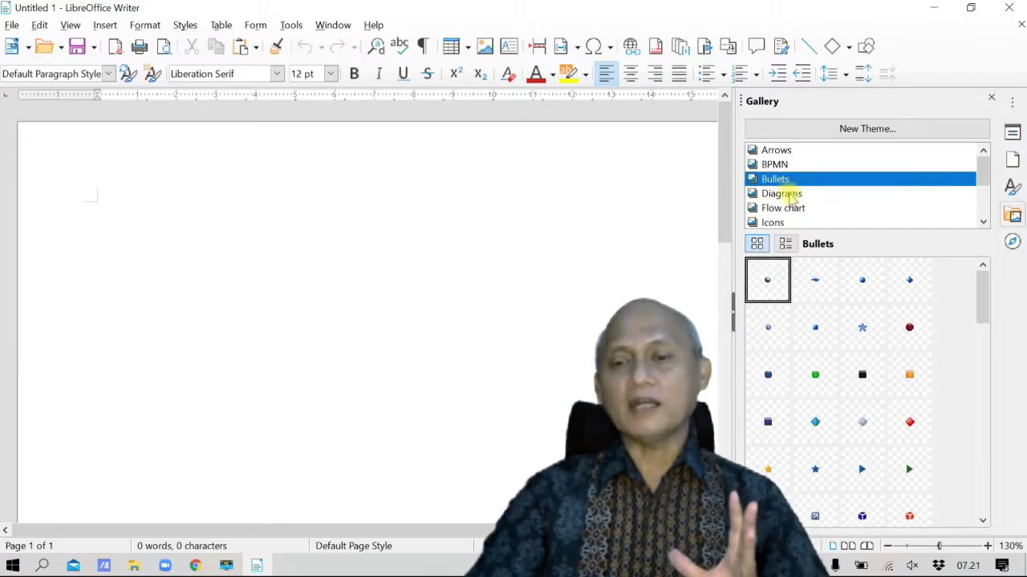
left_click(791, 196)
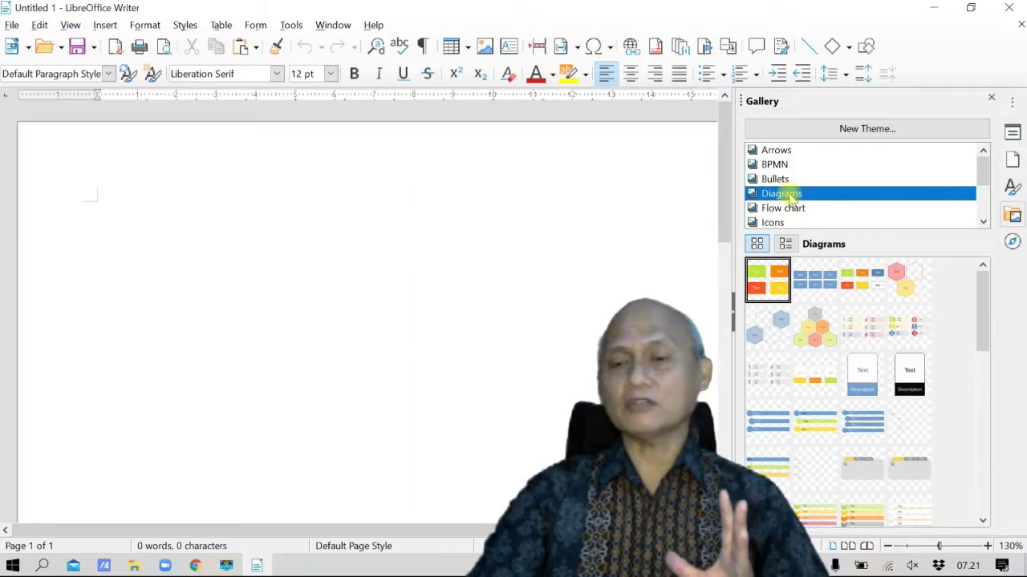
left_click(796, 211)
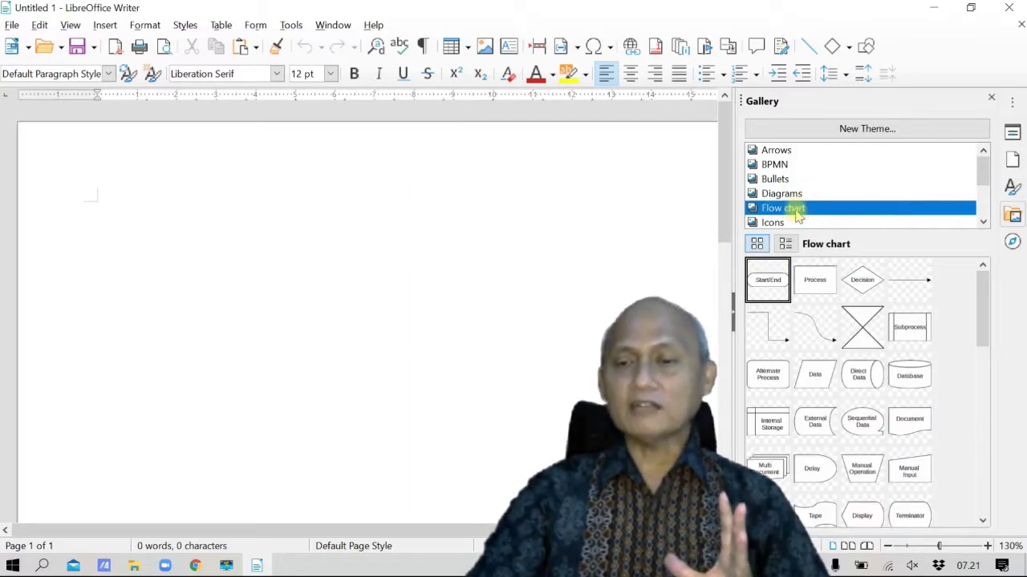
mouse_move(981, 165)
left_mouse_down()
mouse_move(987, 195)
mouse_move(989, 163)
left_mouse_up()
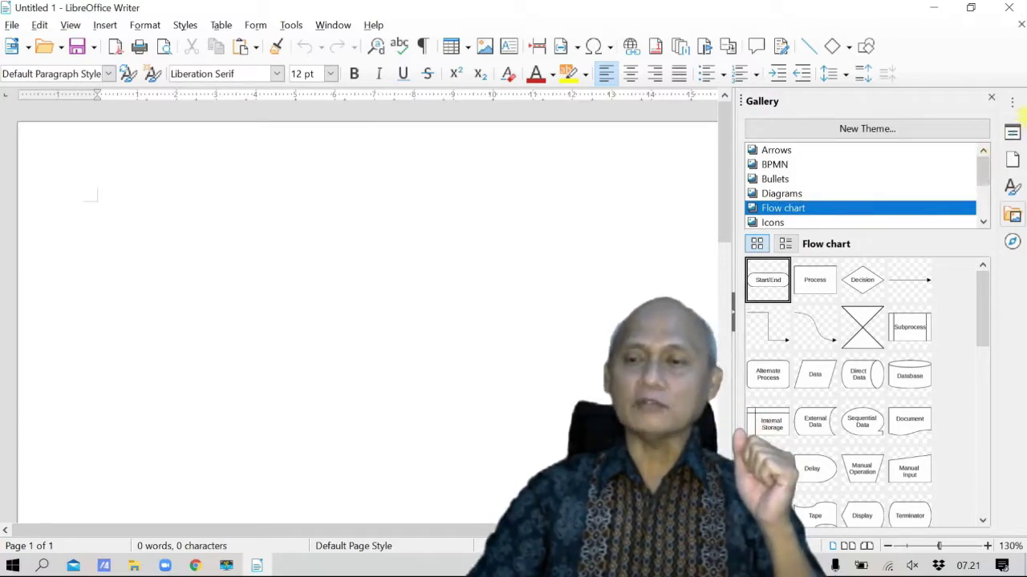
Step: Display the sidebar's Navigator, look over the sidebar settings, and switch through the Properties, Page and Styles decks
left_click(1013, 102)
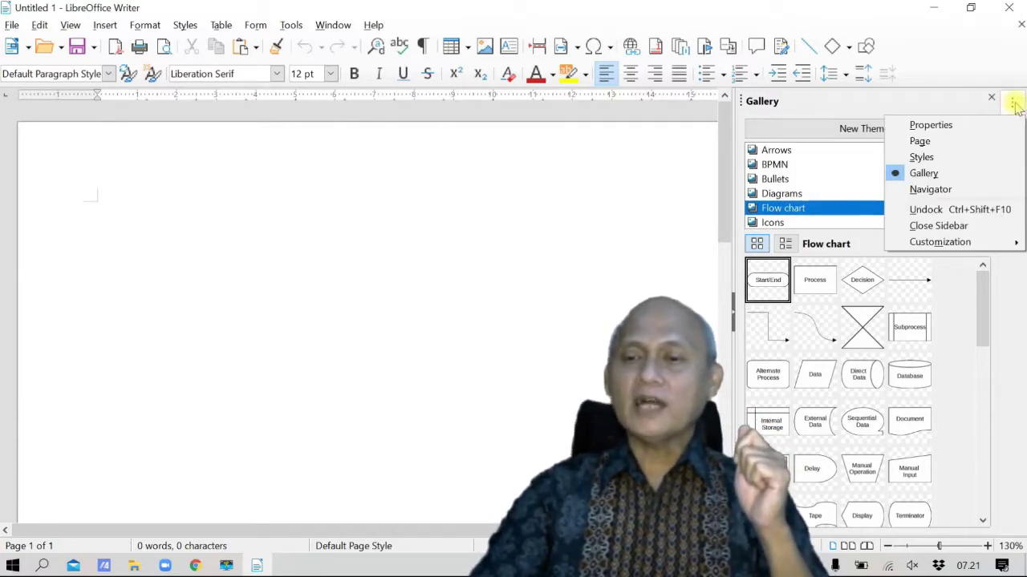
left_click(960, 191)
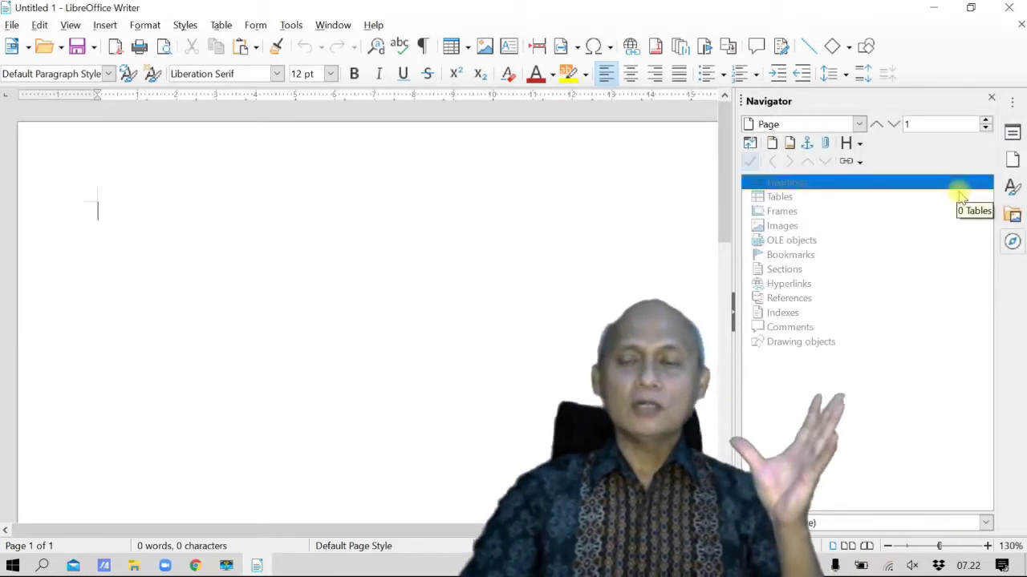
left_click(1014, 102)
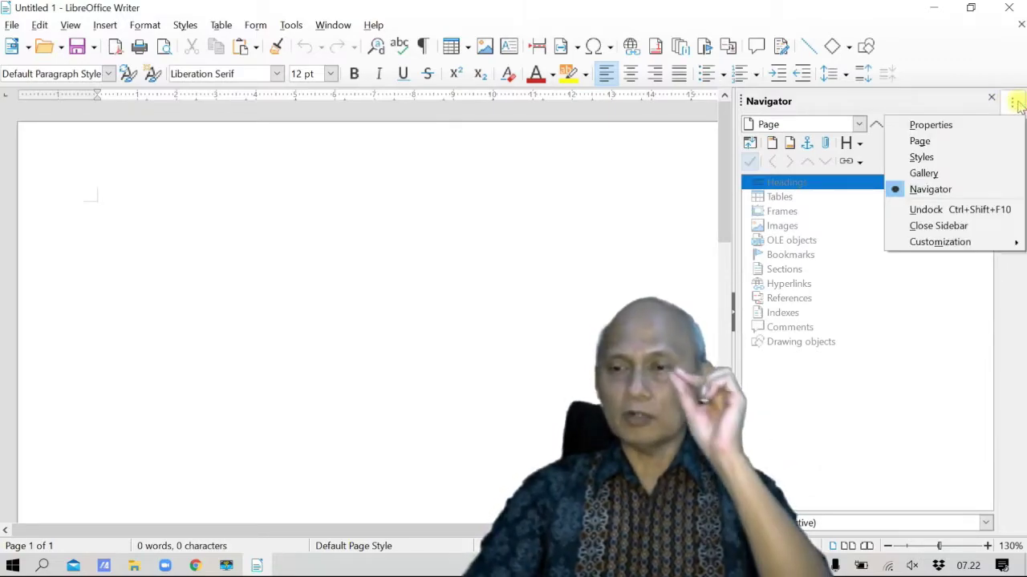
left_click(956, 100)
left_click(1013, 133)
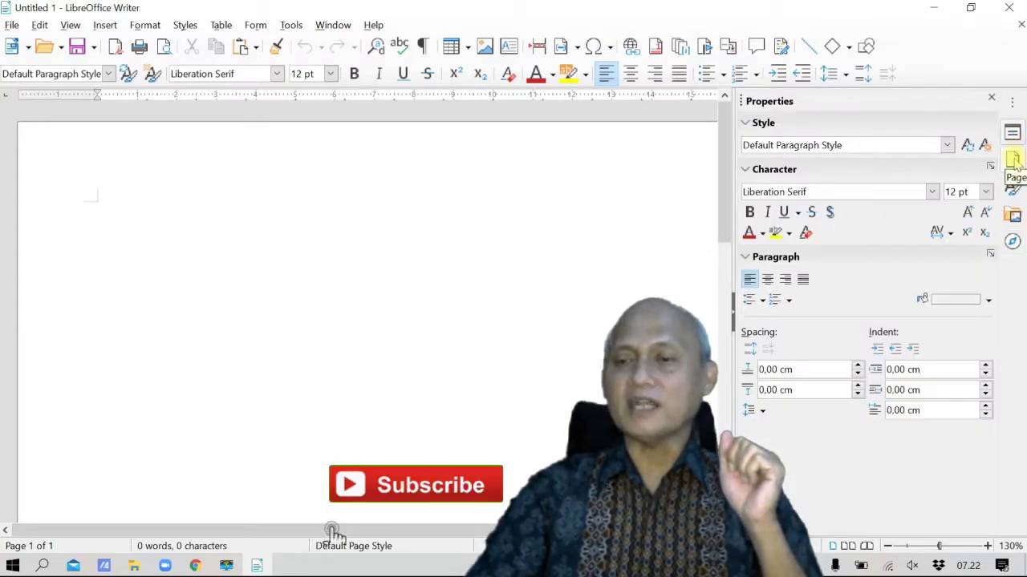
left_click(1012, 159)
left_click(1013, 184)
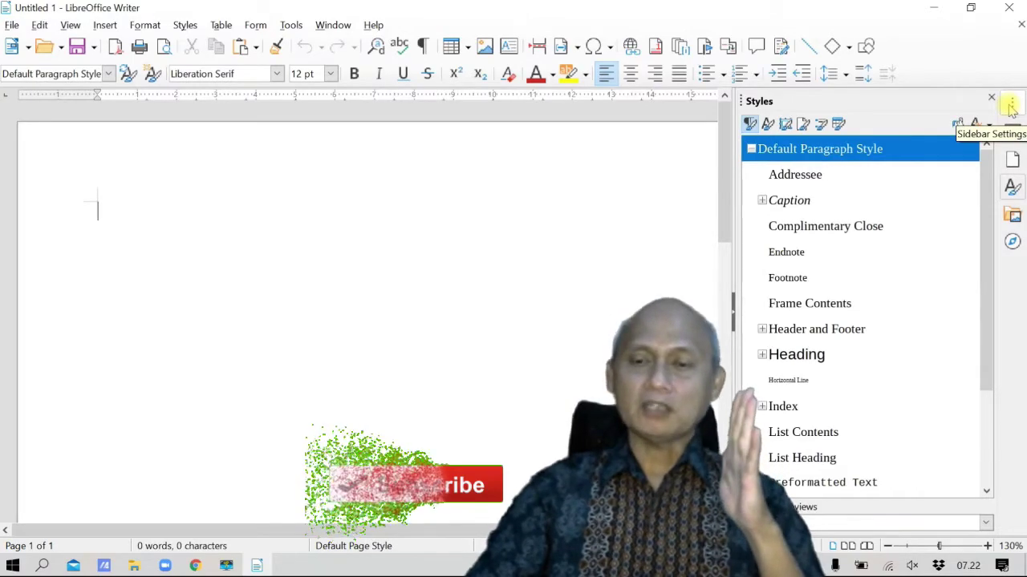
Step: Hide the sidebar, show it again, and make it narrower to widen the document area
left_click(733, 313)
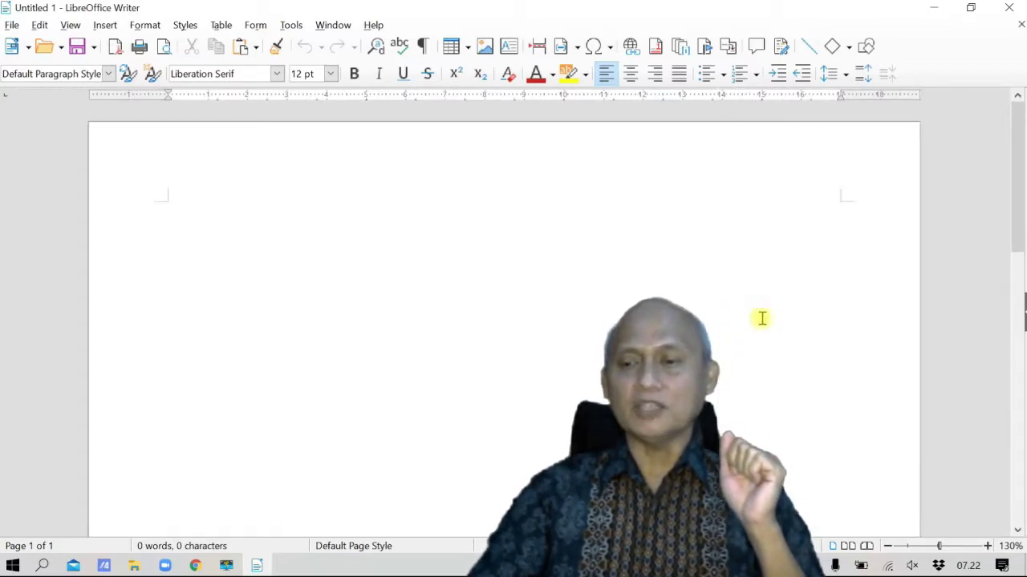
left_click(1022, 317)
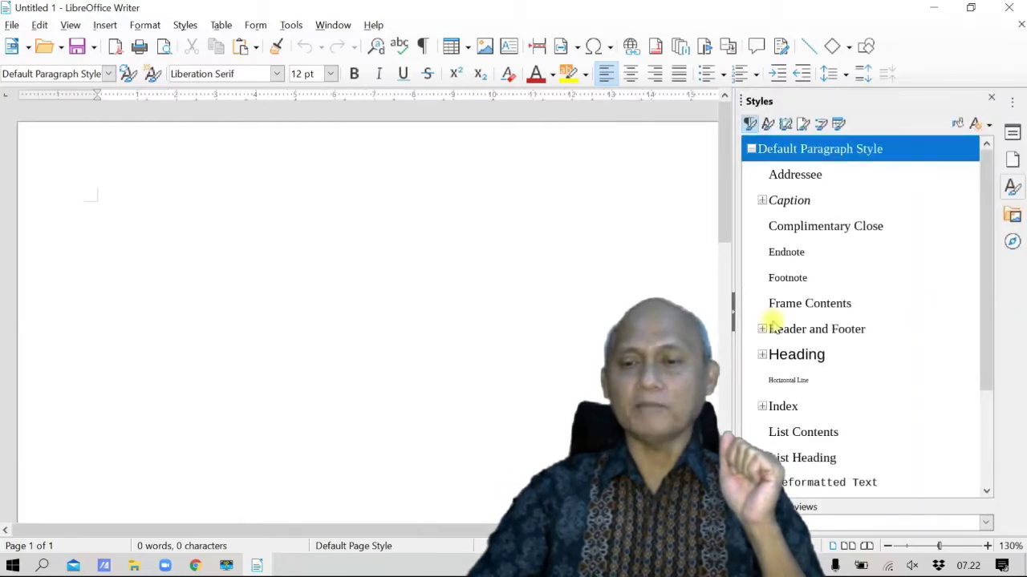
left_click_drag(733, 349, 904, 349)
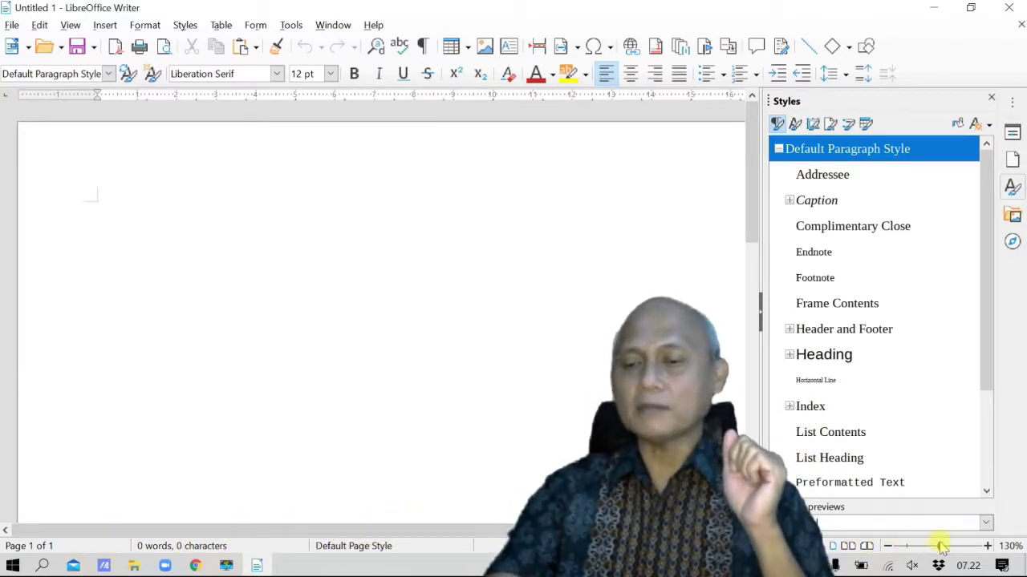
Step: Try zooming the Writer page in and out, leaving the zoom at 100%
left_click_drag(940, 548, 934, 549)
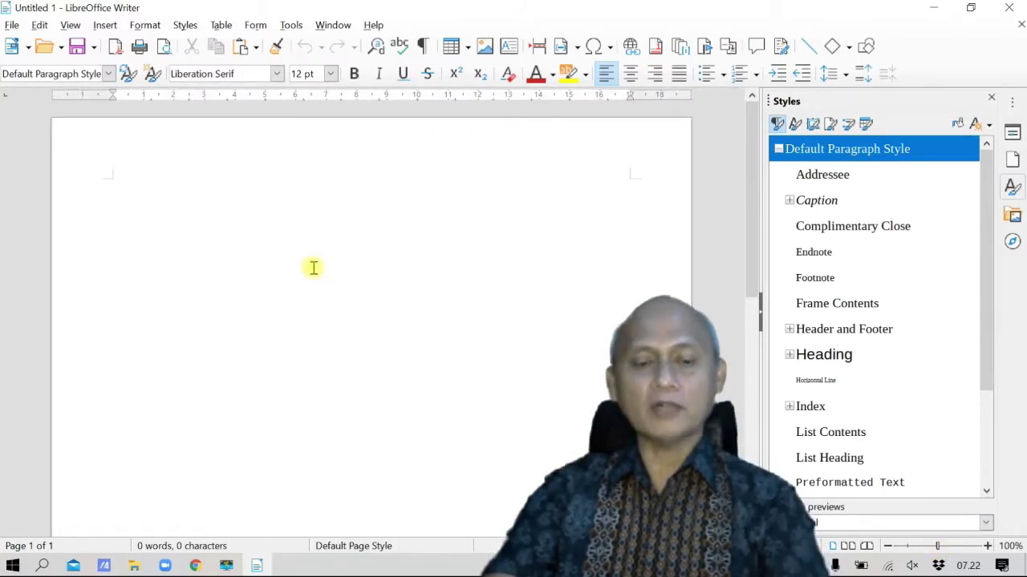
scroll(285, 256, "down", 2, "ctrl")
scroll(284, 256, "up", 2, "ctrl")
scroll(285, 256, "down", 1, "ctrl")
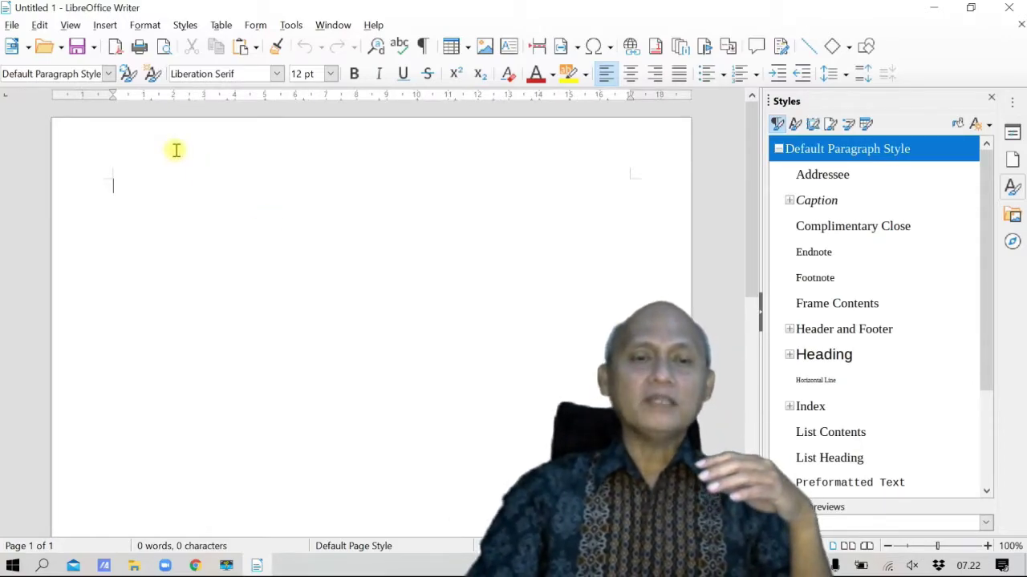
Step: Look through the file commands and close the blank Writer document to return to the Start Center
left_click(13, 26)
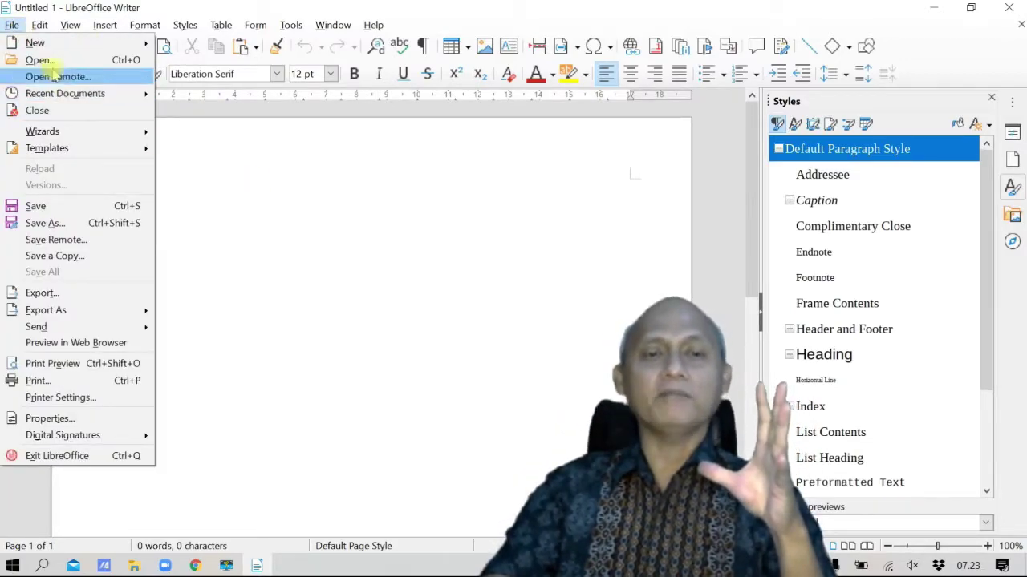
left_click(392, 236)
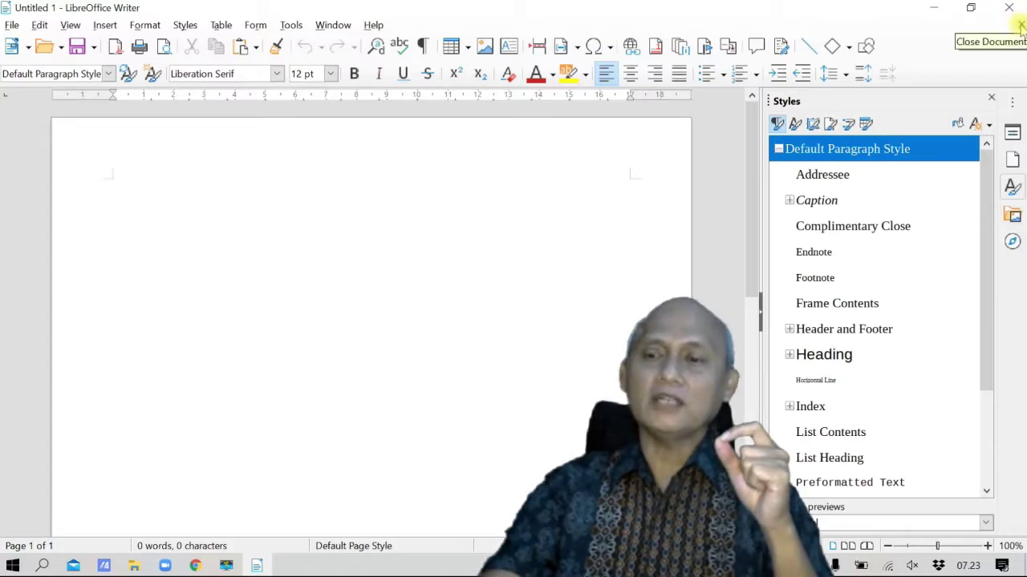
left_click(1020, 26)
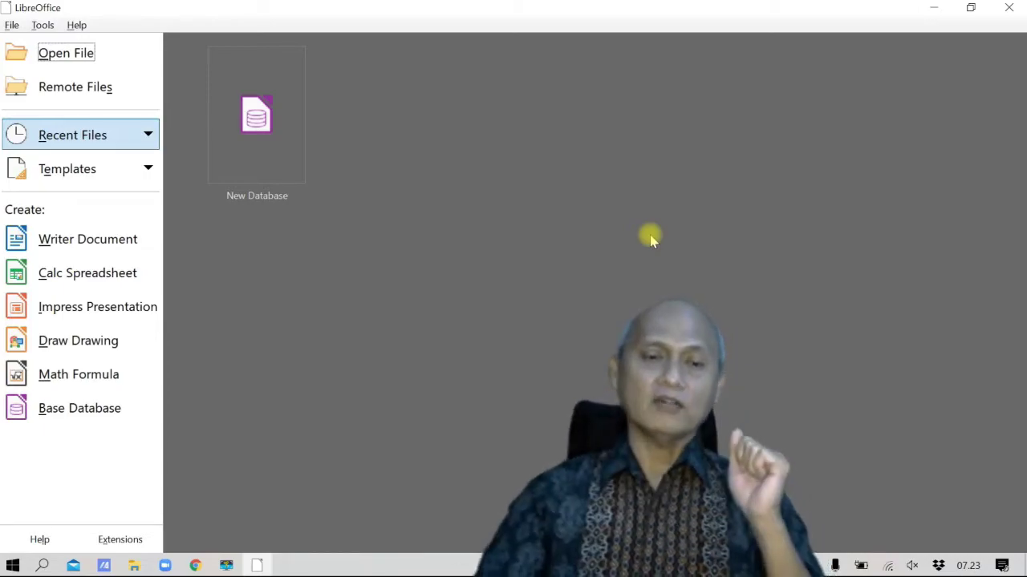
Step: Create a new Calc spreadsheet, zoomed to 120%, and look through its menus
left_click(95, 285)
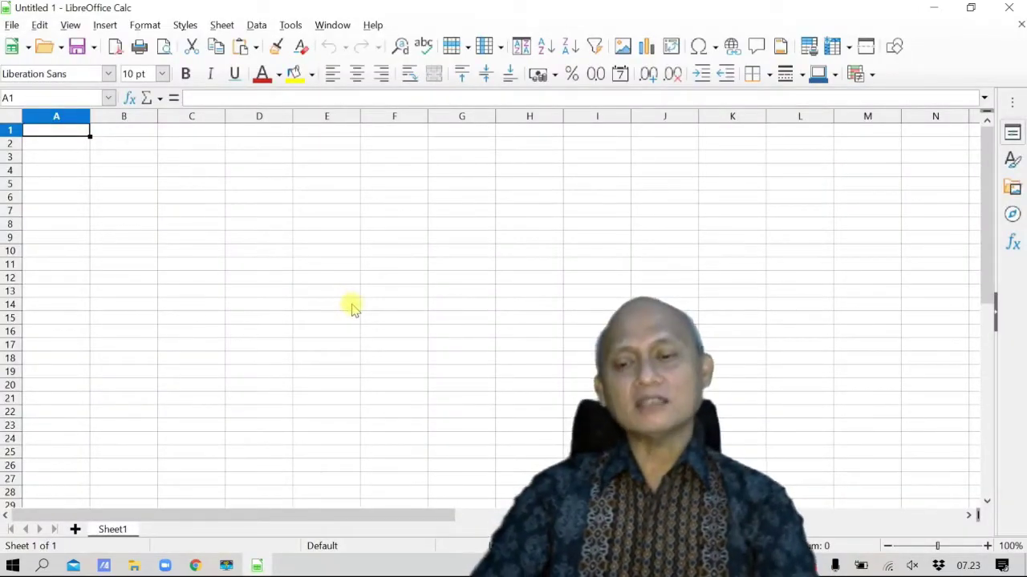
scroll(353, 307, "up", 2)
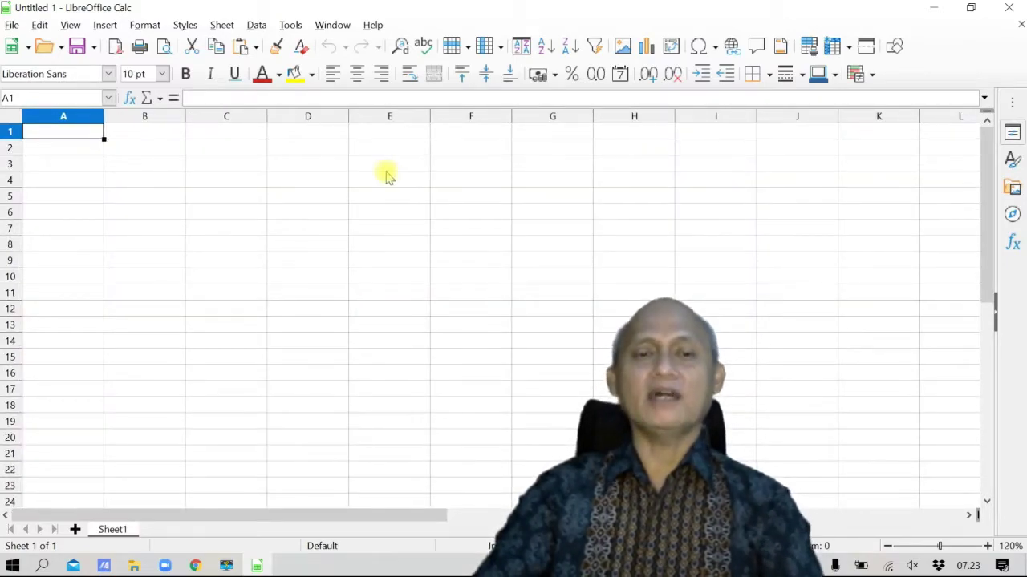
left_click(12, 25)
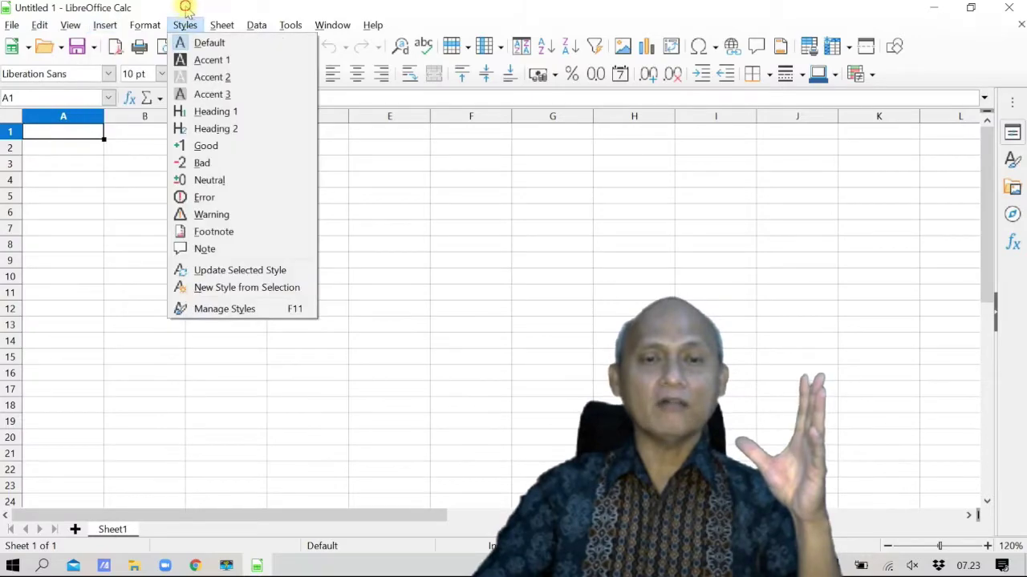
left_click(184, 24)
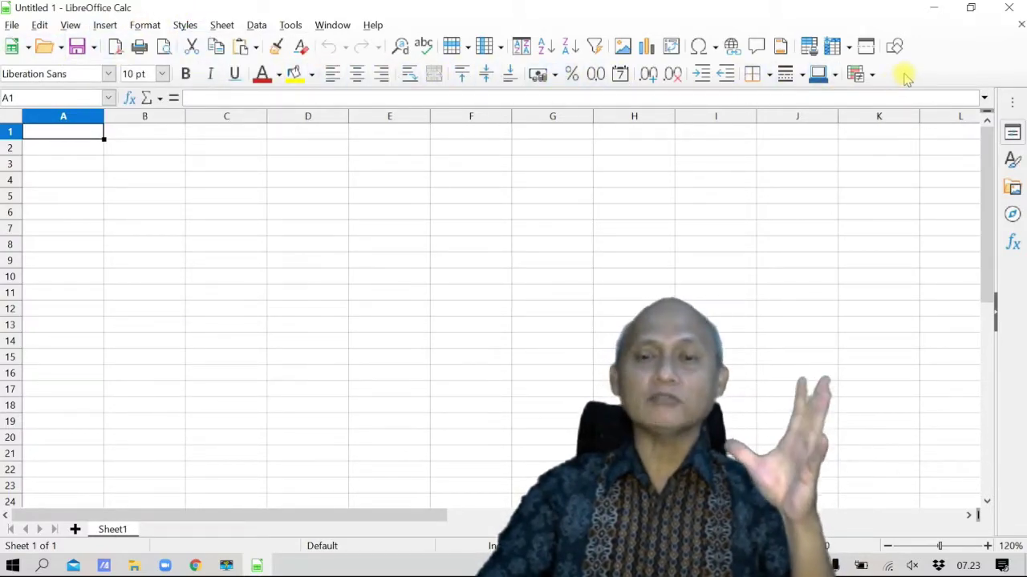
Step: Hide and restore Calc's sidebar, expand its Properties deck, and narrow the deck to give the sheet more room
left_click(995, 312)
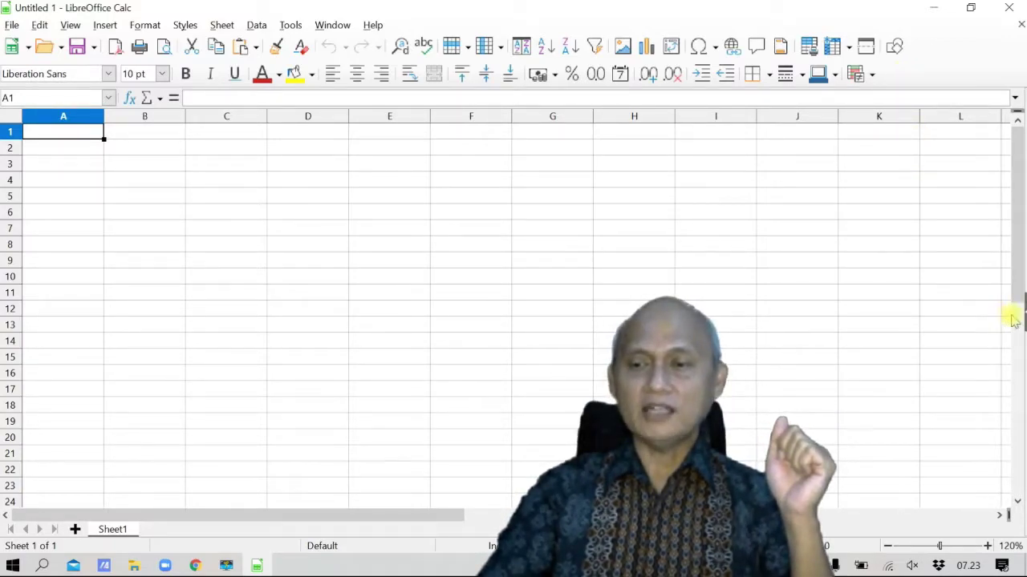
left_click(1023, 317)
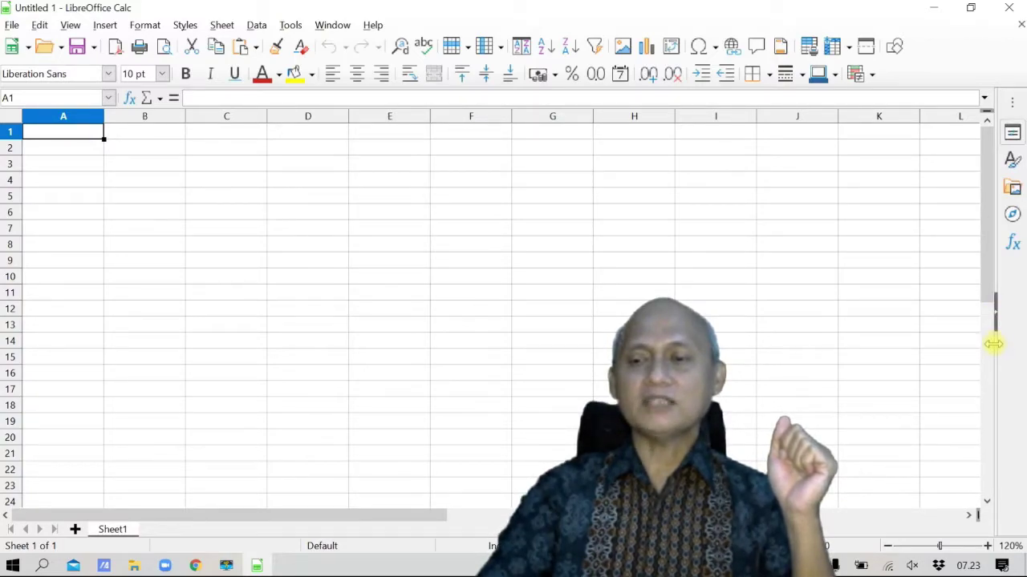
left_click(994, 321)
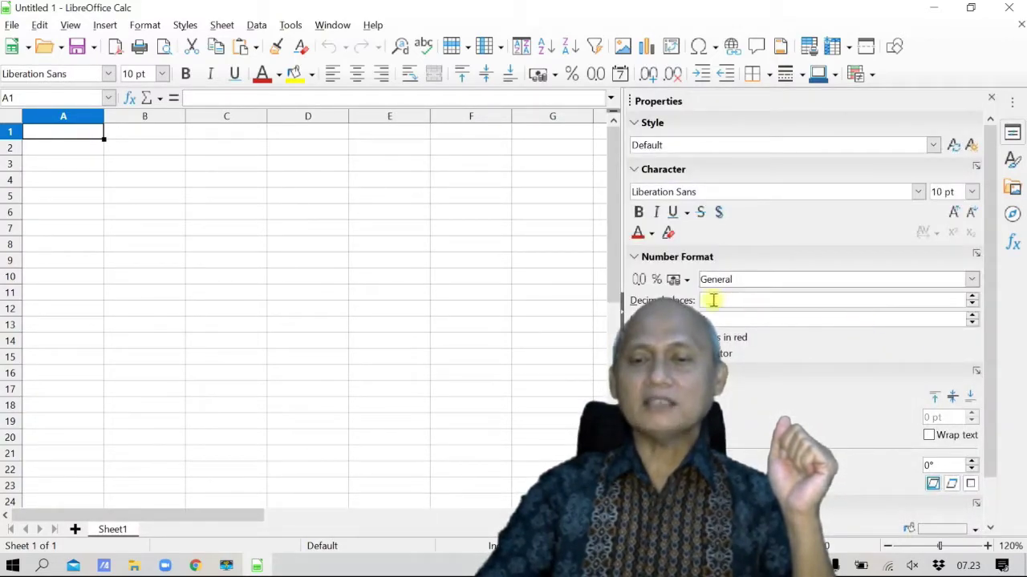
left_click_drag(623, 305, 734, 305)
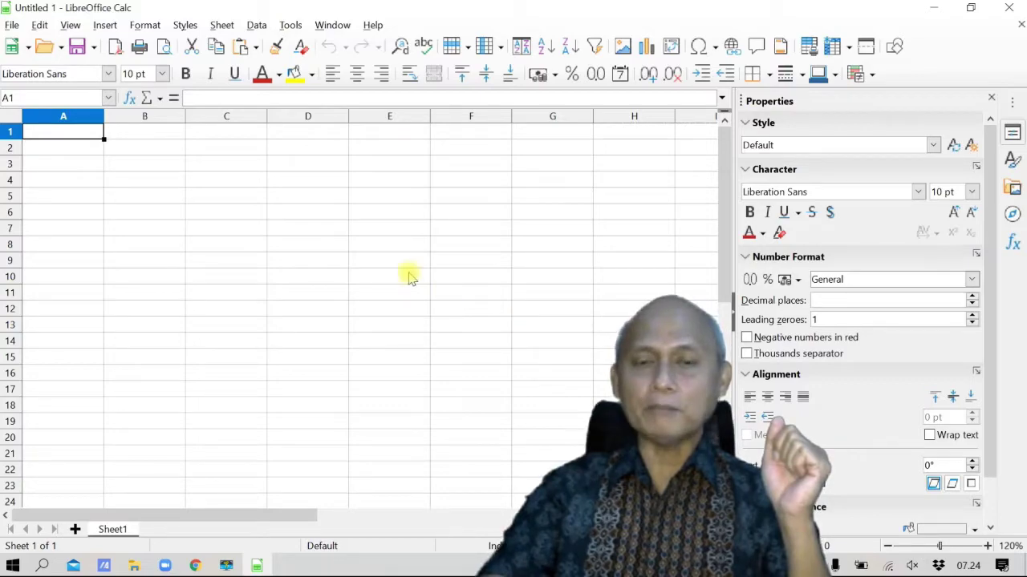
Step: Select cell B3 and try different zoom levels on the sheet, finishing at 140%
left_click(154, 164)
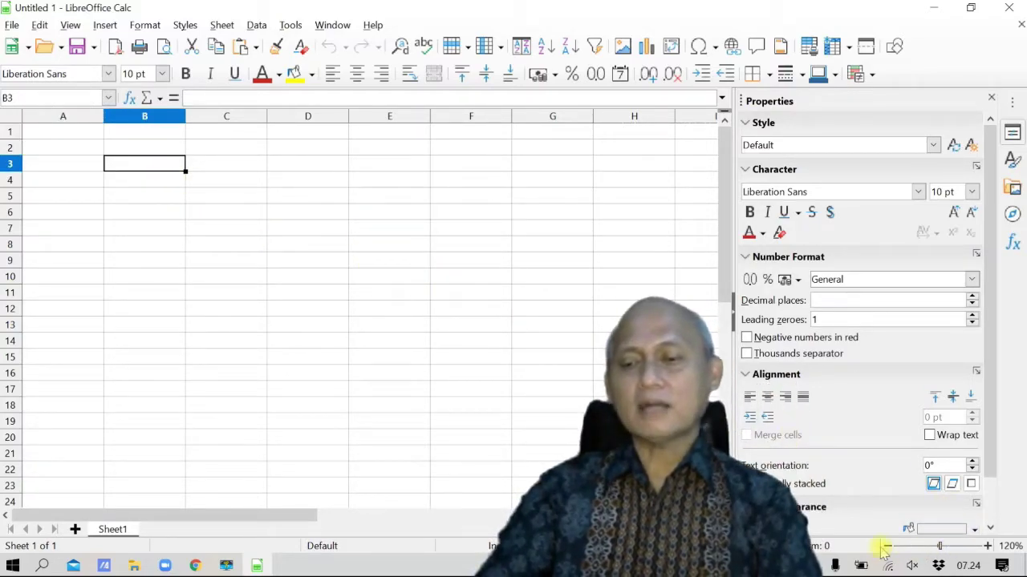
left_click(887, 546)
left_click(887, 546)
left_click(887, 546)
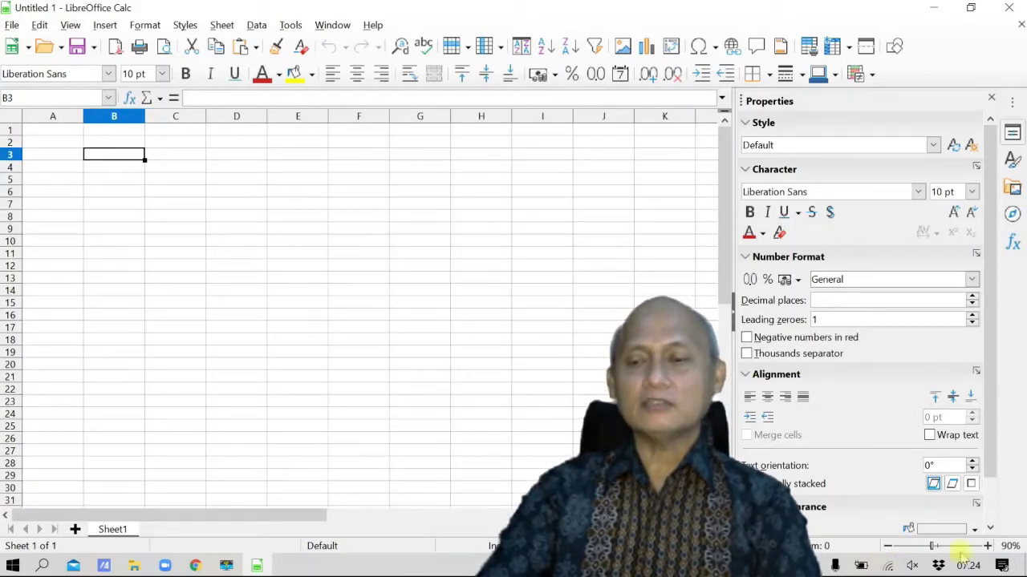
left_click(988, 546)
left_click(945, 547)
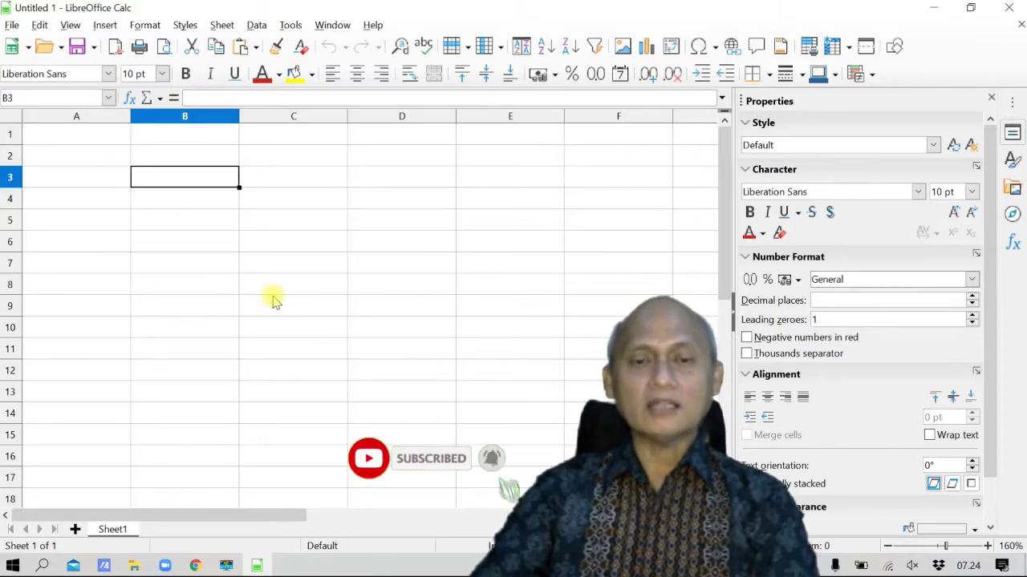
scroll(257, 241, "down", 2, "ctrl")
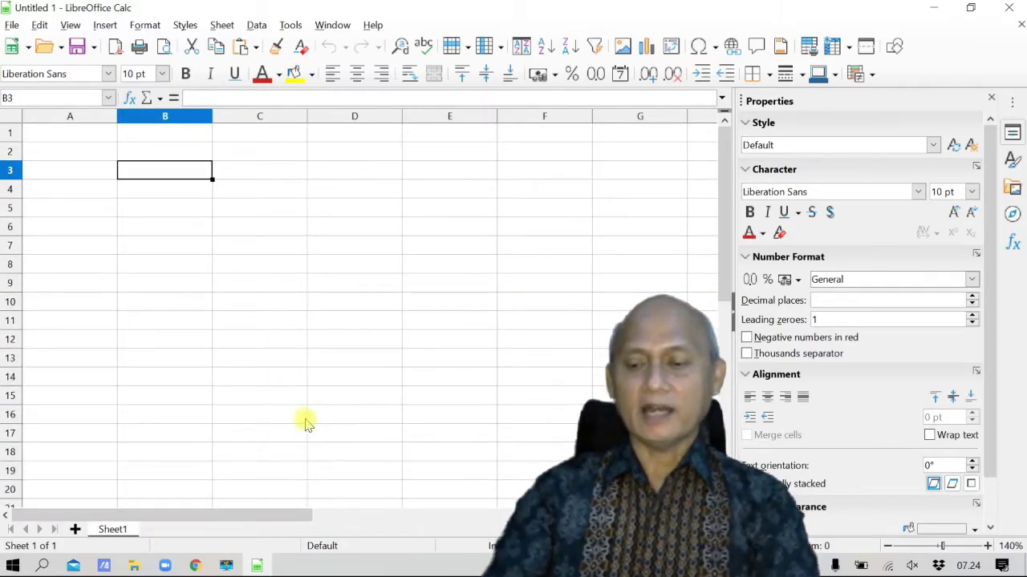
Step: Check the sheet's extent by jumping to the last column, first column and last row, and return to cell A1
key("ctrl+Right")
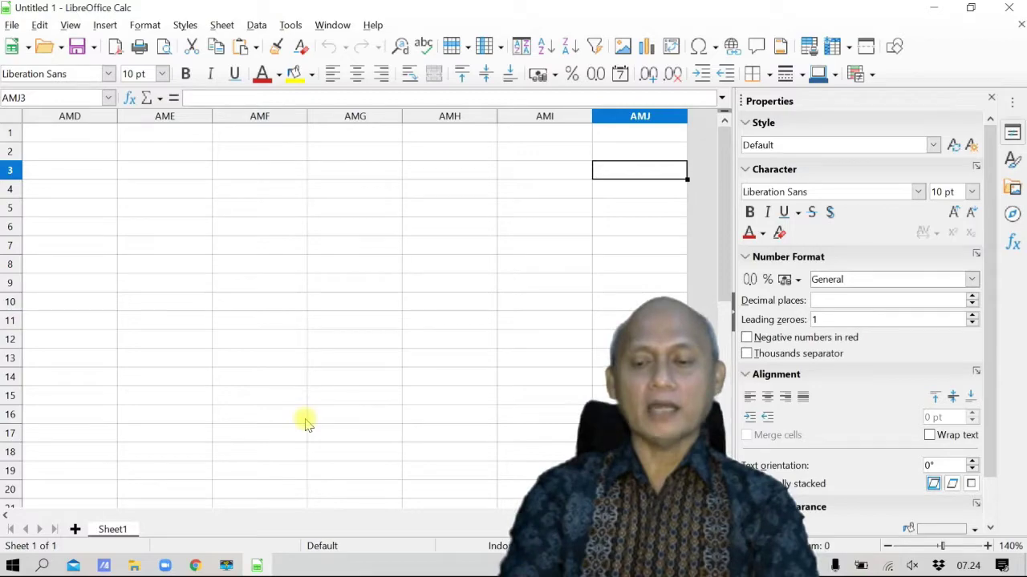
key("ctrl+Left")
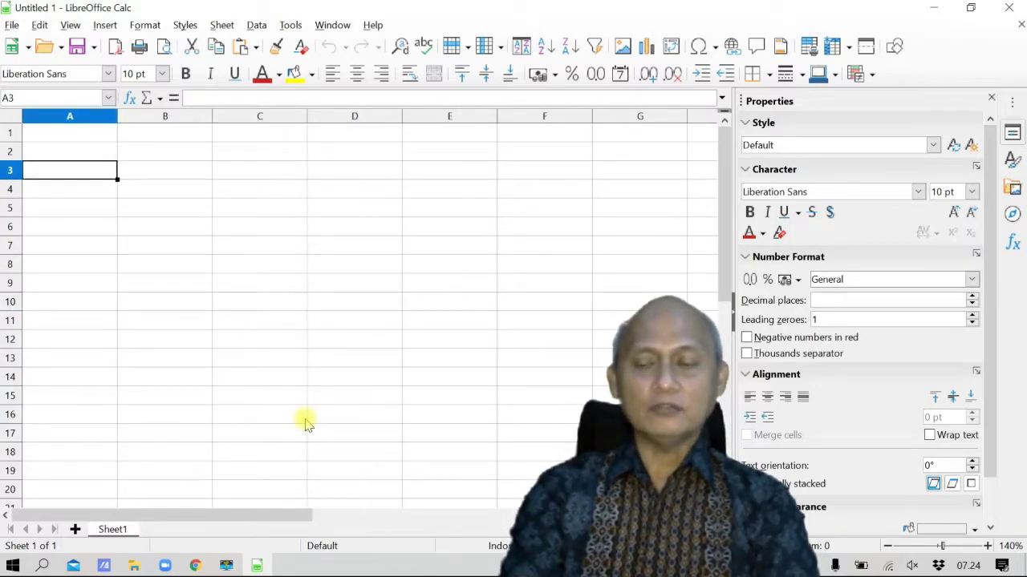
key("ctrl+Down")
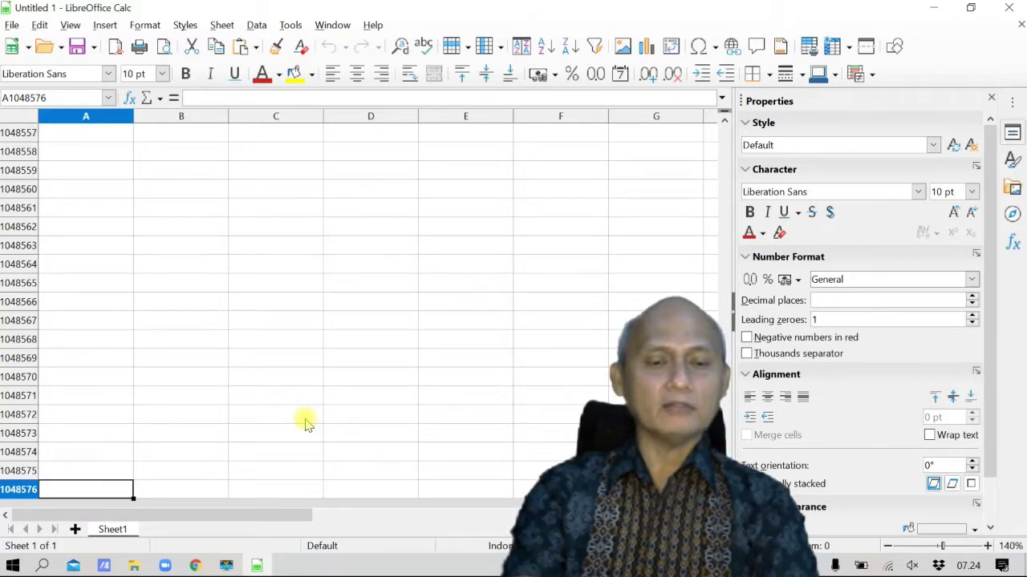
key("ctrl+Home")
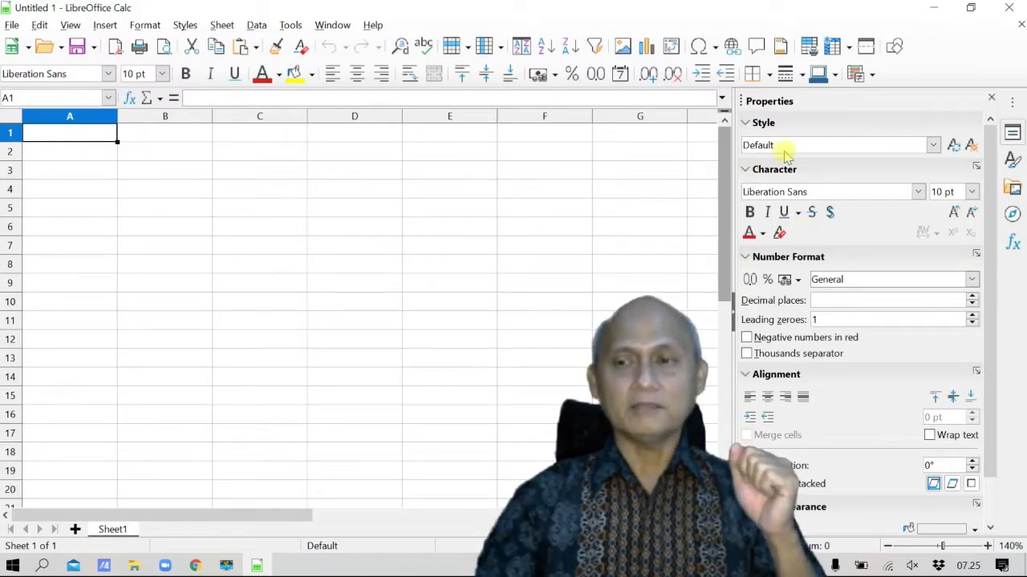
Step: Close the spreadsheet and create an Impress presentation from the Blueprint Plans template
left_click(1020, 28)
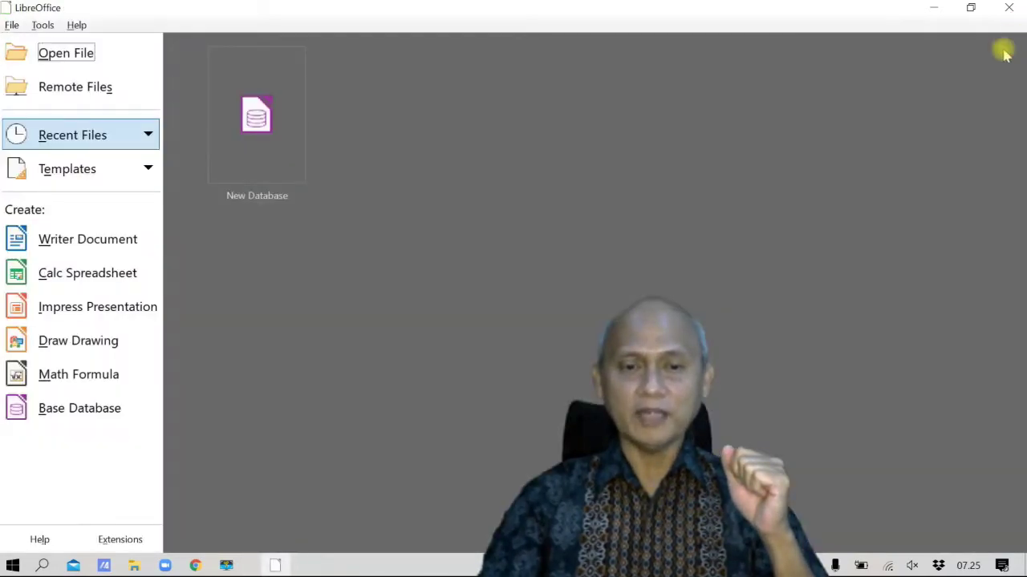
left_click(86, 309)
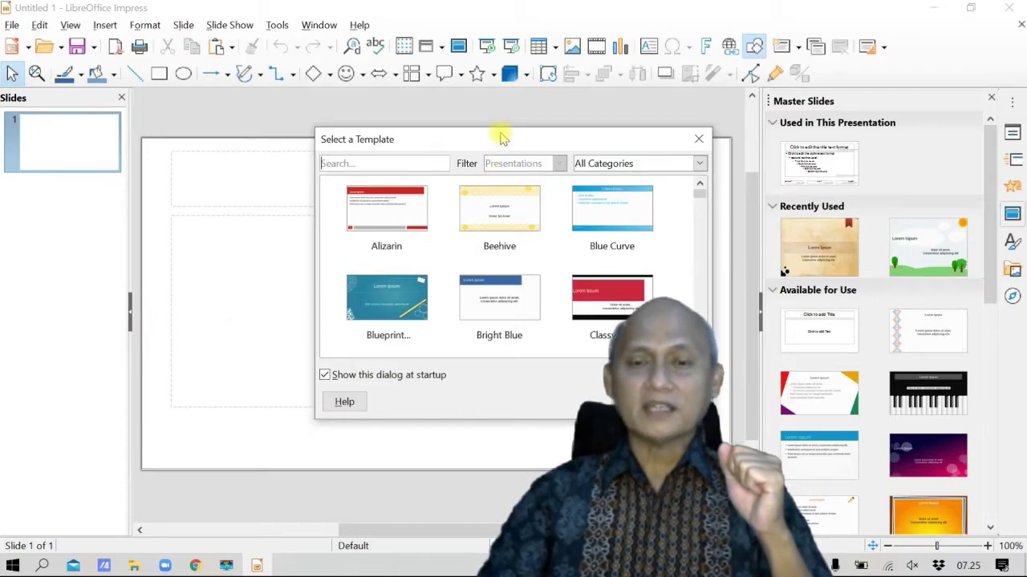
left_click_drag(494, 147, 448, 138)
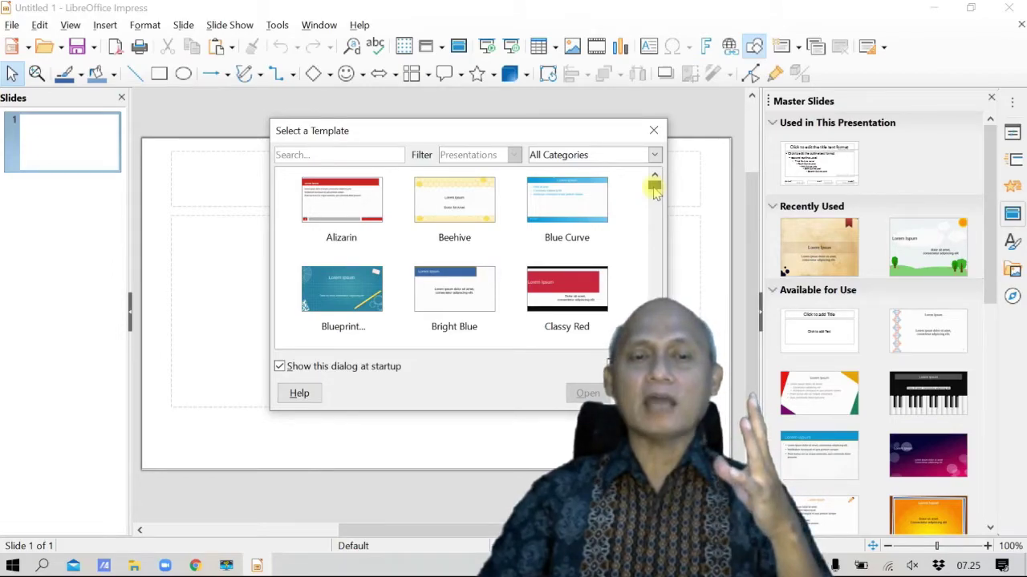
mouse_move(654, 188)
left_mouse_down()
mouse_move(654, 340)
mouse_move(658, 195)
left_mouse_up()
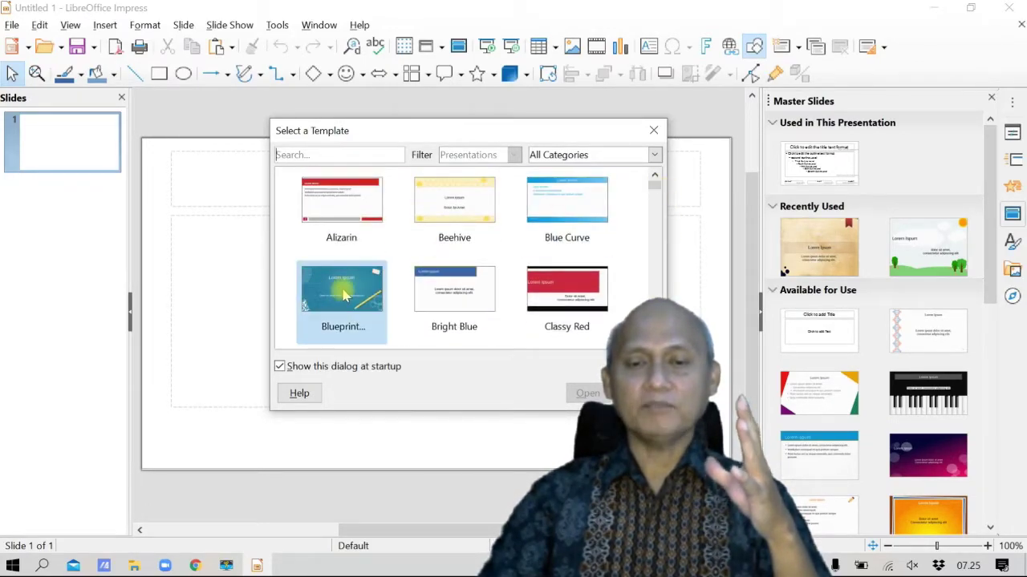
left_click(338, 292)
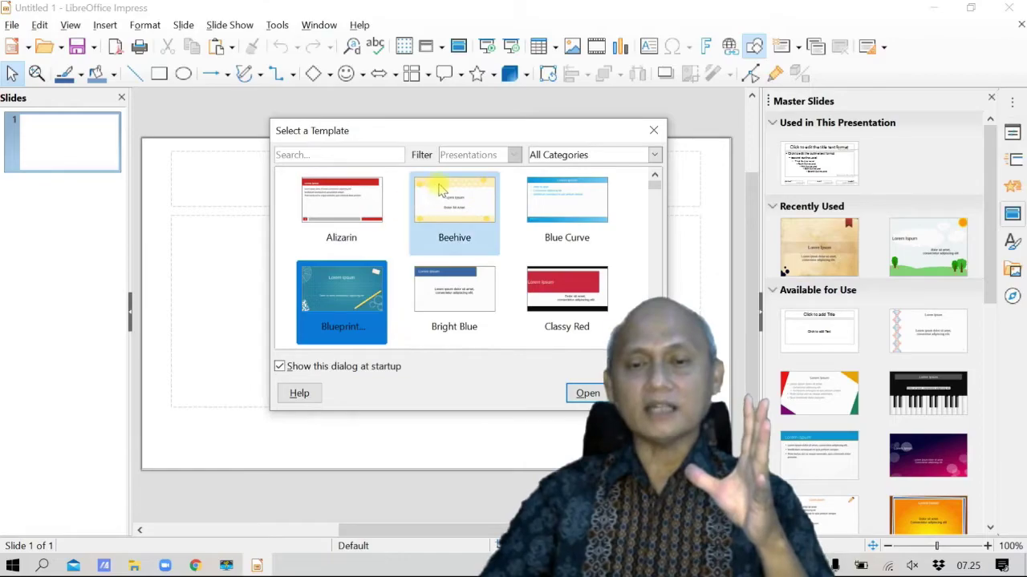
left_click(586, 393)
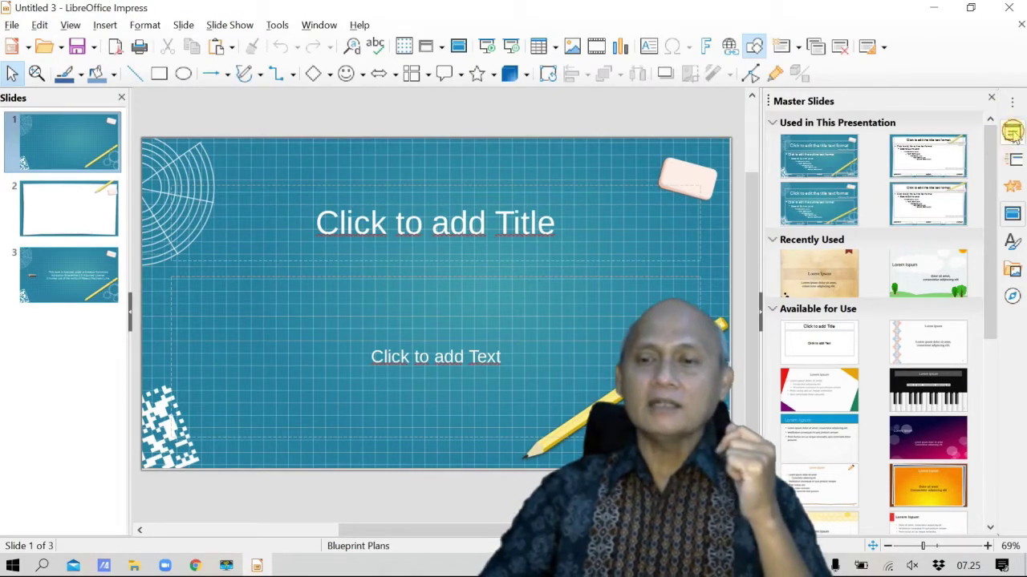
Step: View the Properties, Slide Transition and Animation decks of the Impress sidebar
left_click(1013, 133)
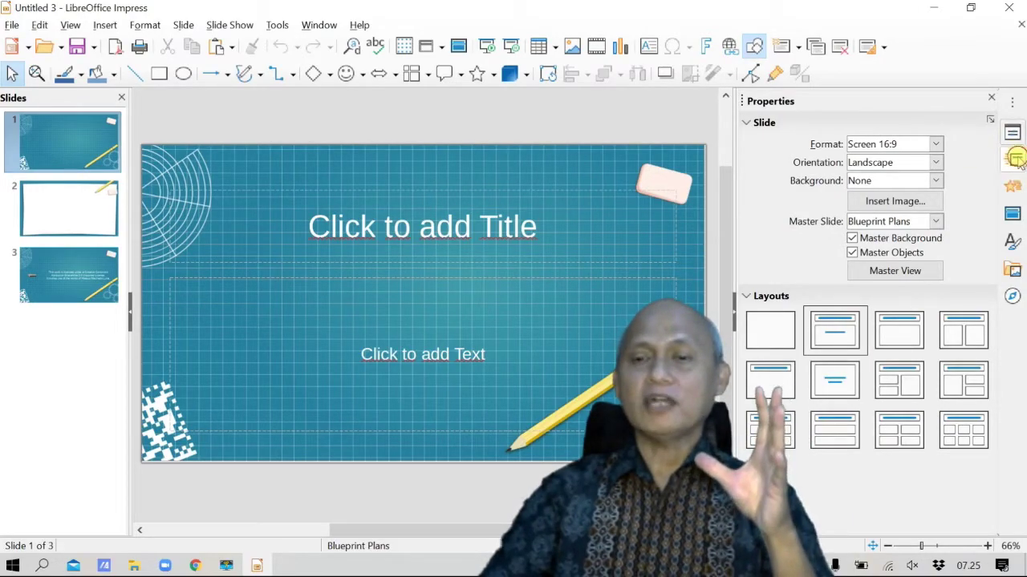
left_click(1014, 159)
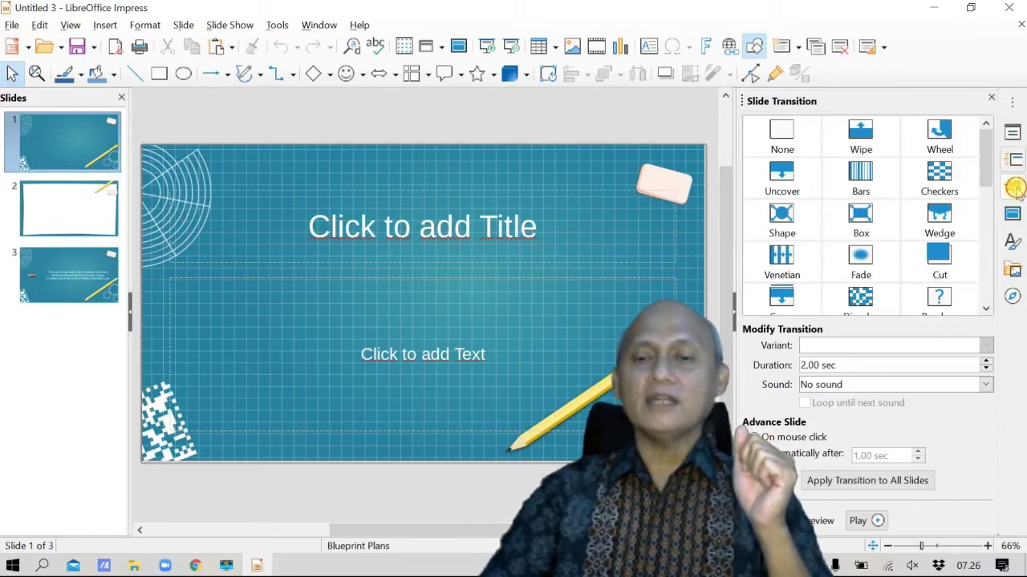
left_click(1014, 187)
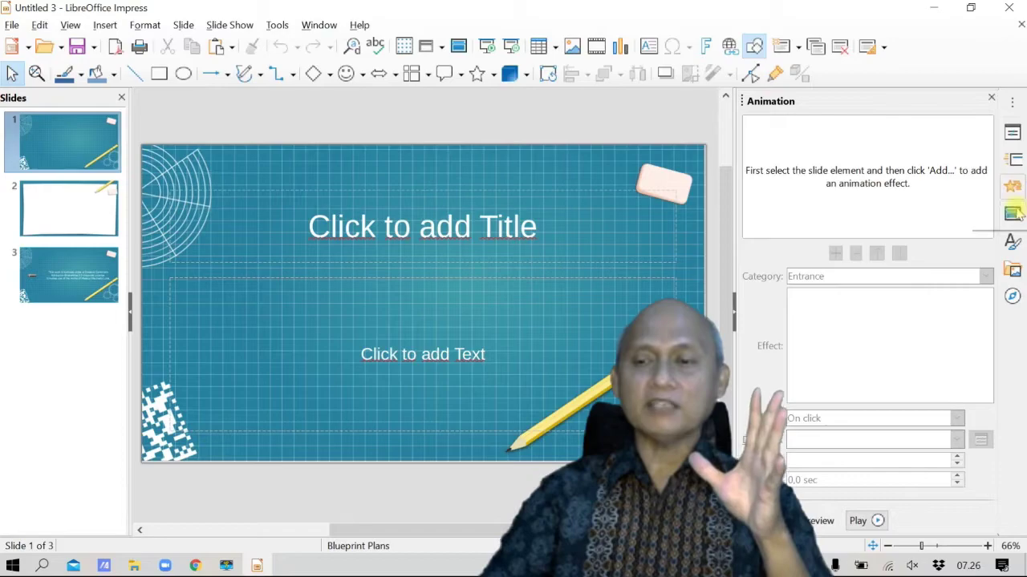
Step: Apply the recently used Vintage master slide to the first slide and to all slides of the presentation
left_click(1014, 213)
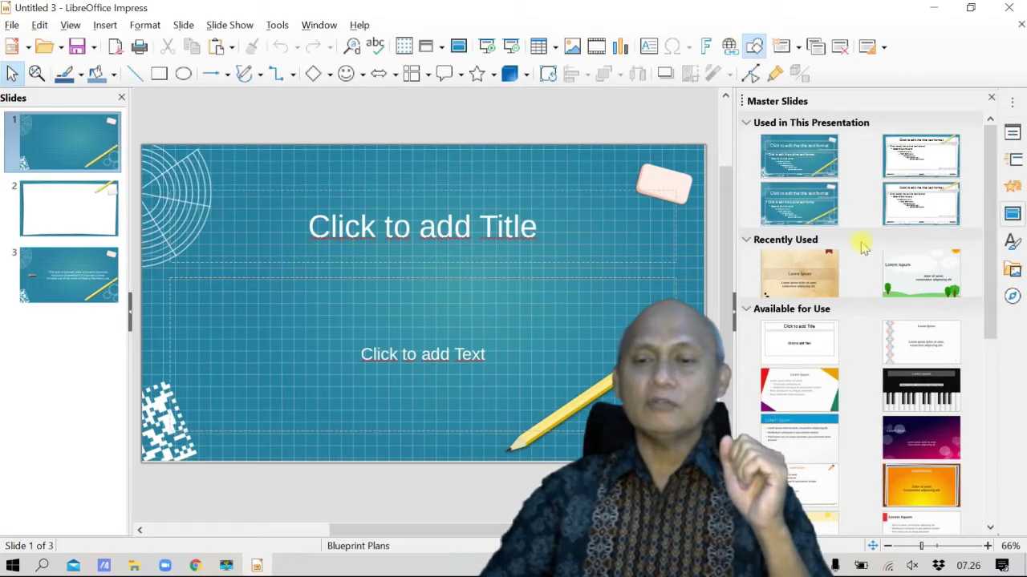
left_click(802, 272)
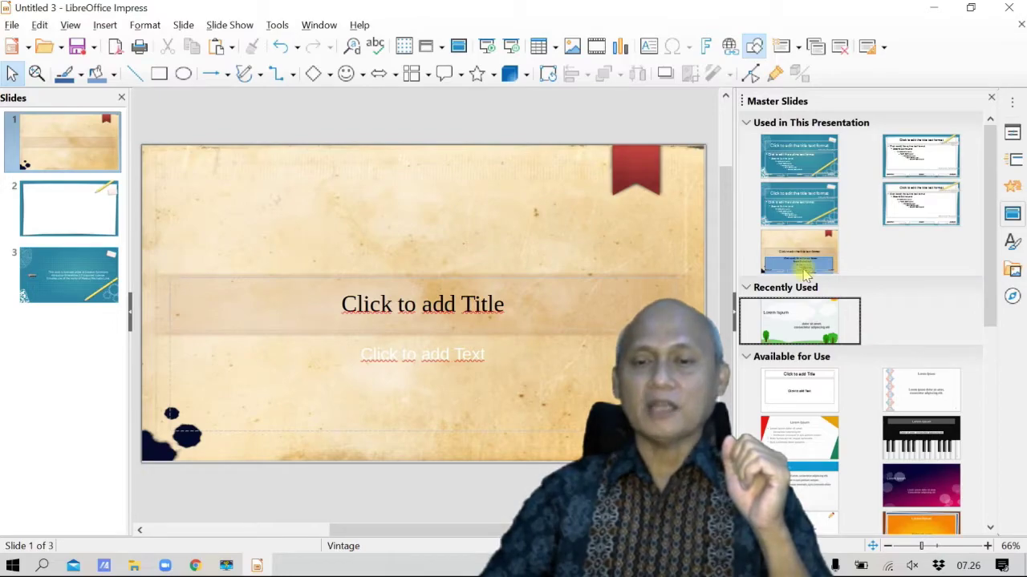
right_click(803, 249)
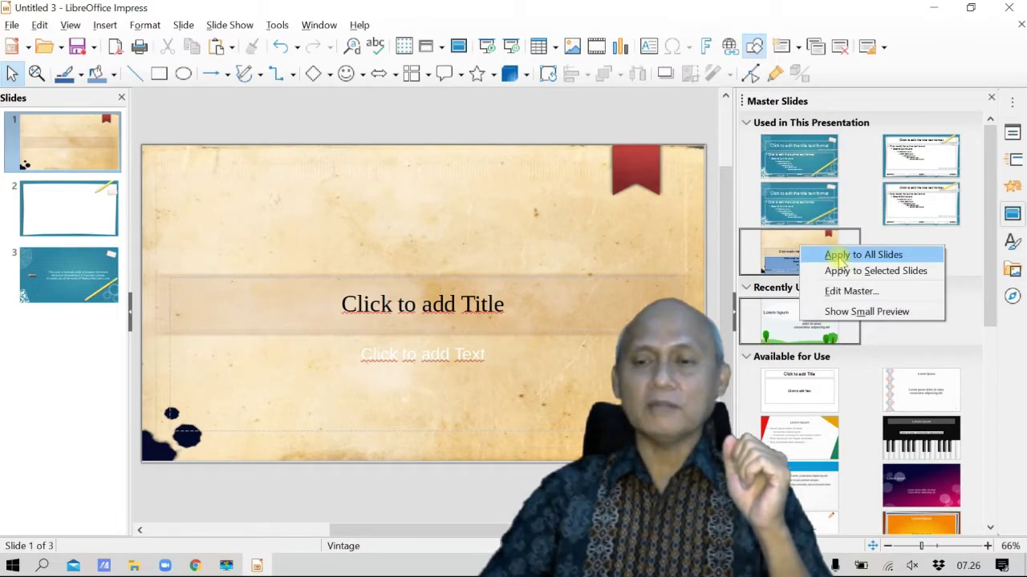
left_click(836, 255)
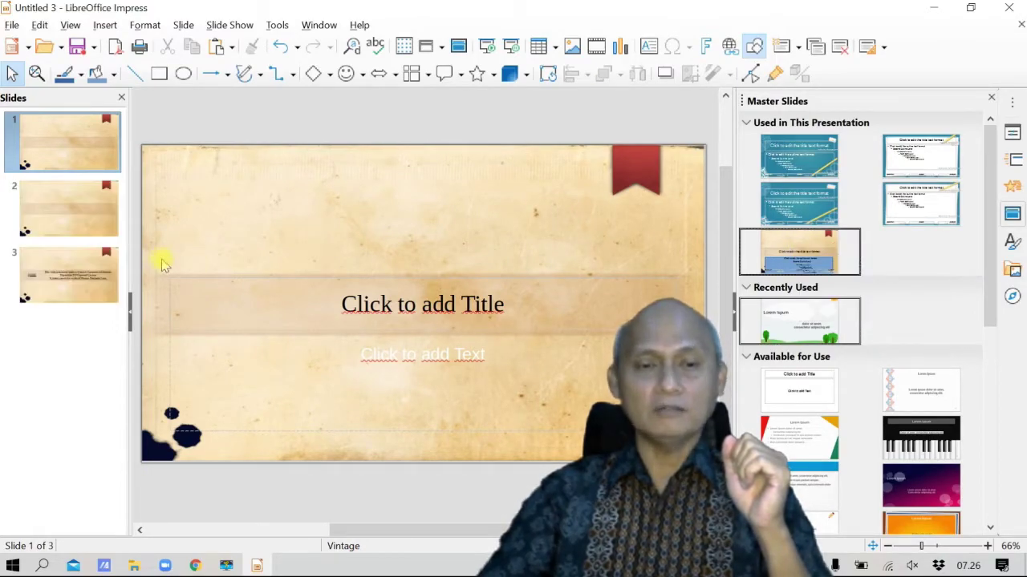
Step: View the Styles and Gallery decks of the sidebar, and close the presentation without saving it
left_click(1012, 244)
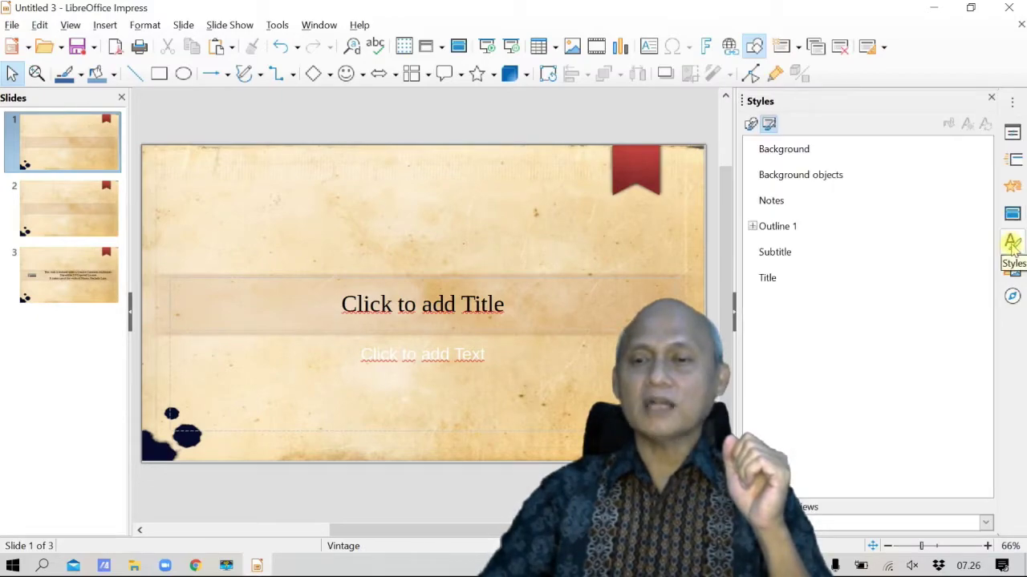
left_click(1013, 273)
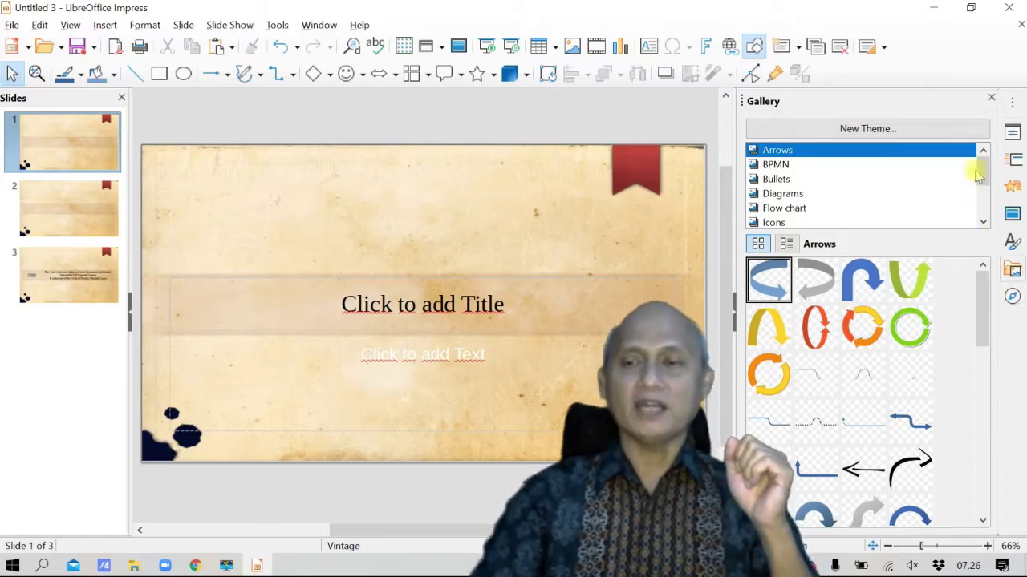
left_click(1021, 24)
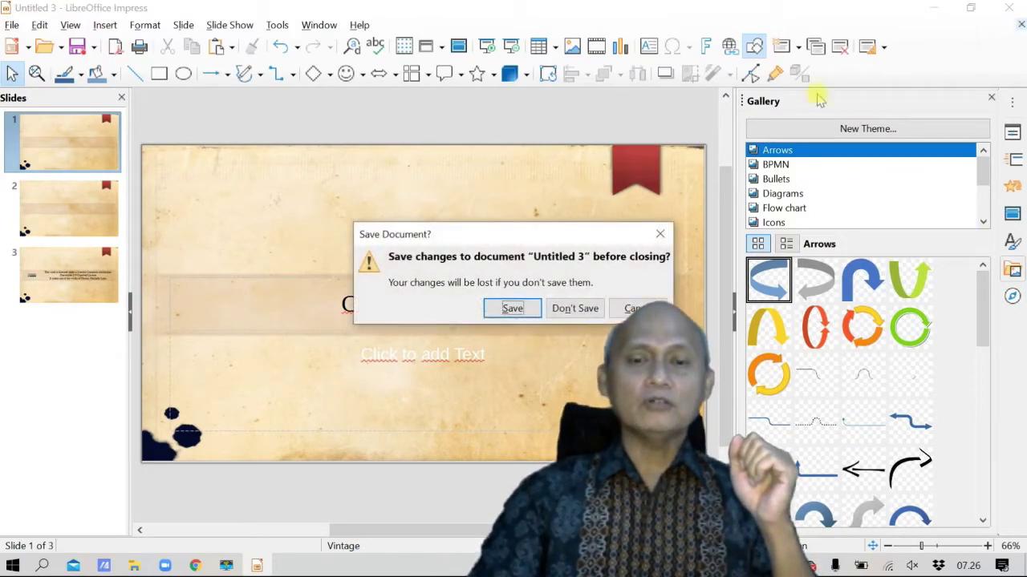
left_click(574, 309)
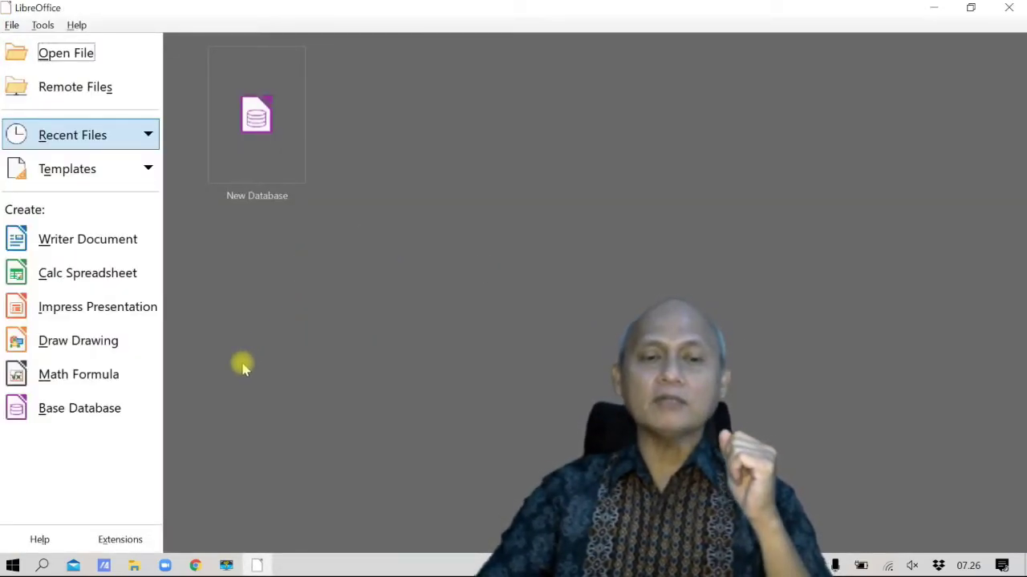
Step: Create a blank Draw drawing to view its interface, and close it
left_click(88, 343)
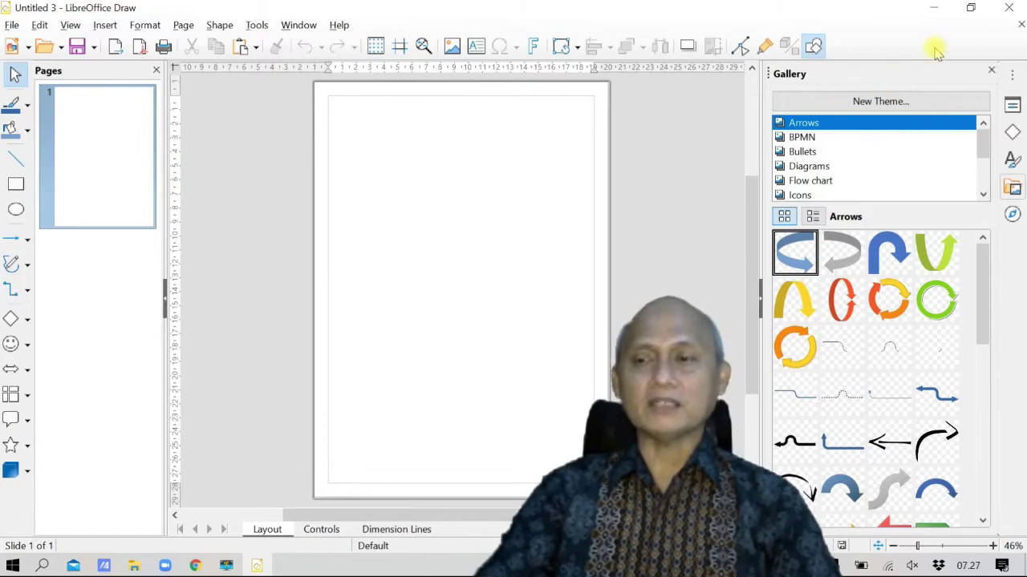
left_click(1008, 8)
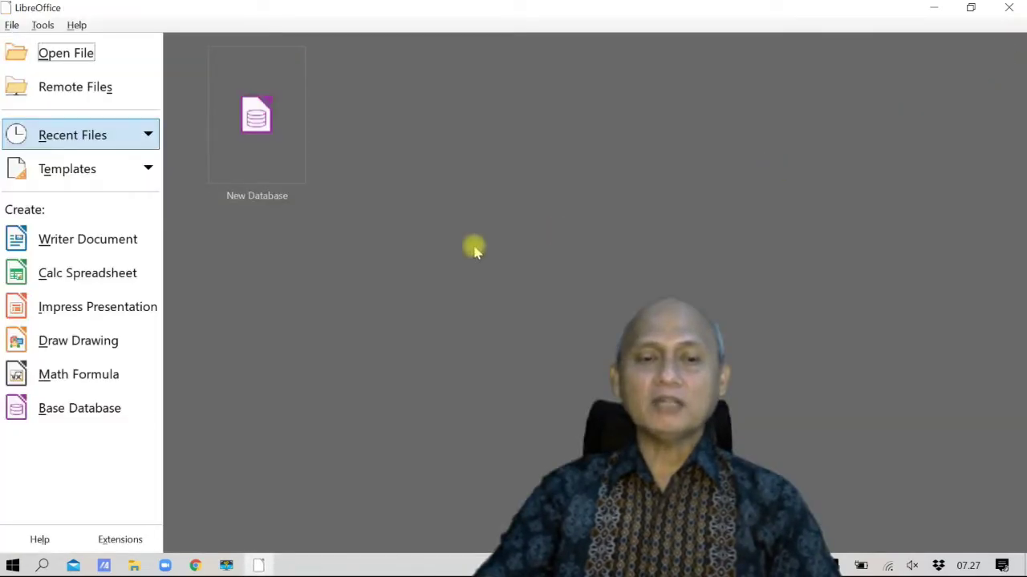
Step: Create a blank Math formula, view the list of formula element categories, and close the formula
left_click(91, 383)
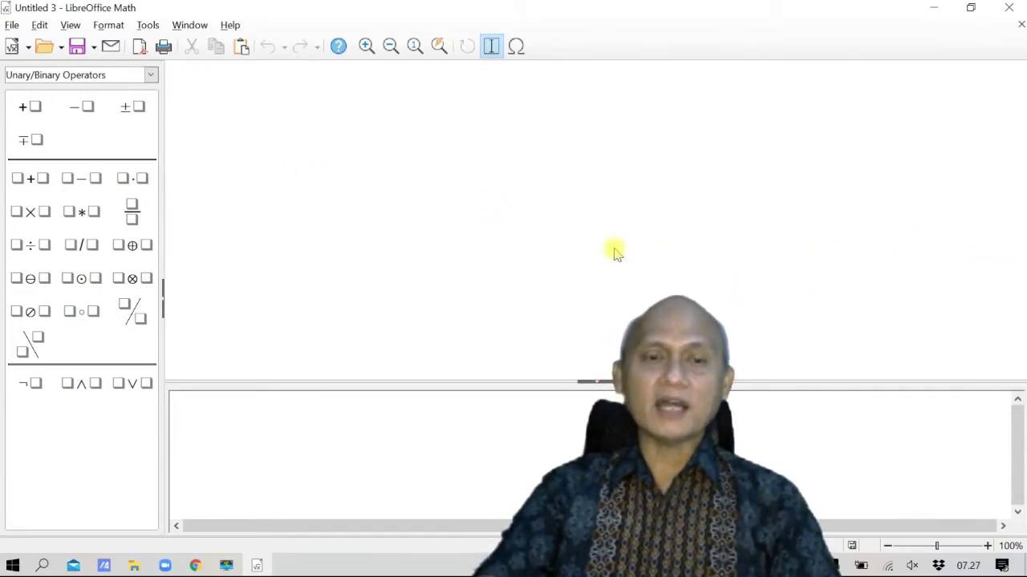
left_click(150, 75)
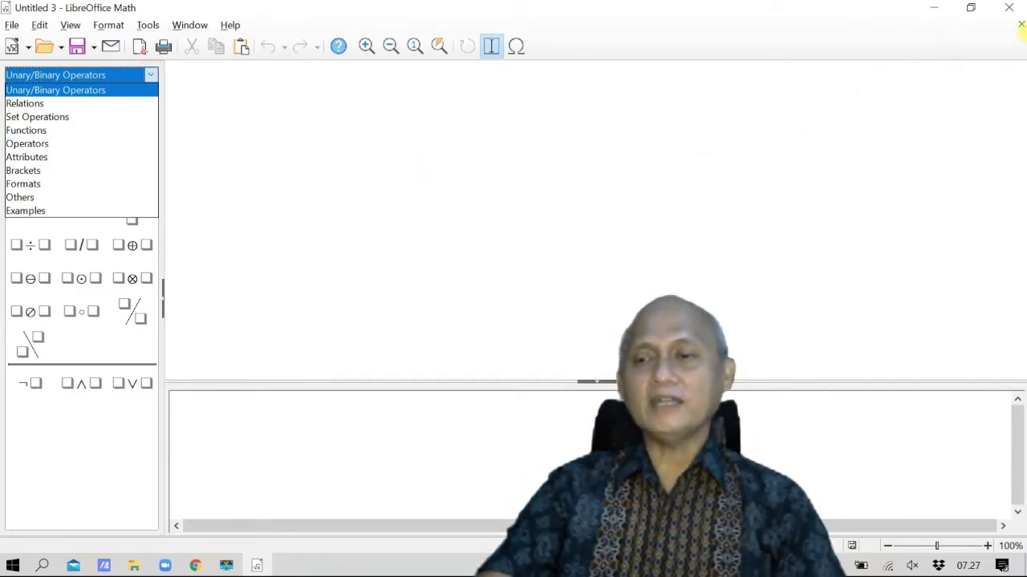
left_click(1020, 25)
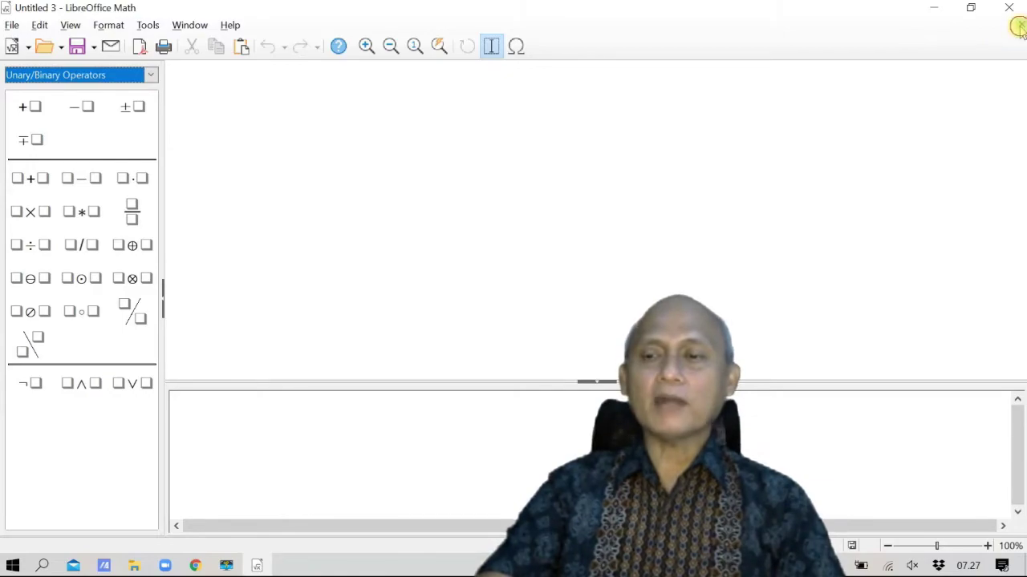
left_click(1019, 25)
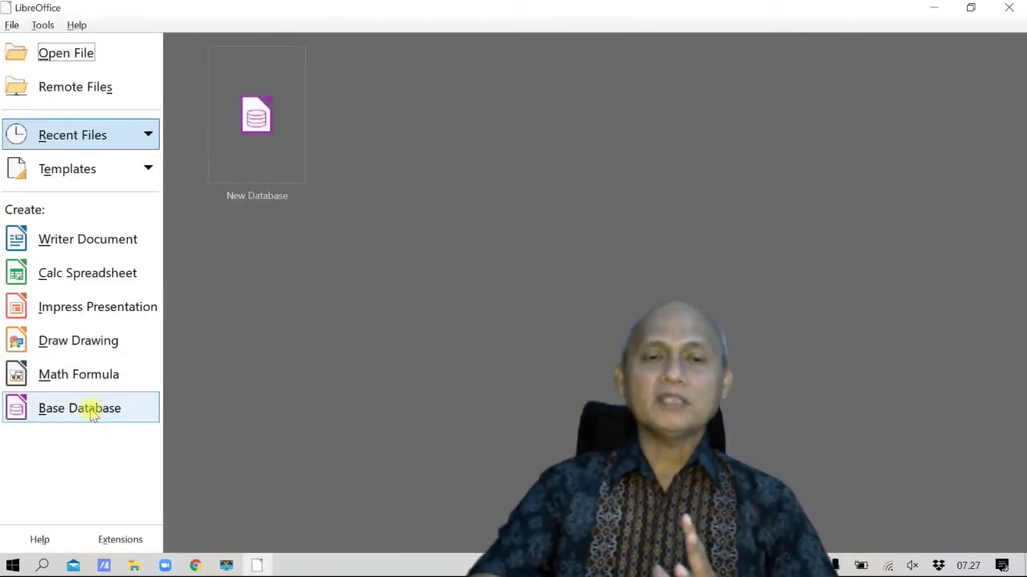
Step: Set up a new Base database with HSQLDB Embedded, registered in LibreOffice and opened for editing after saving
left_click(92, 415)
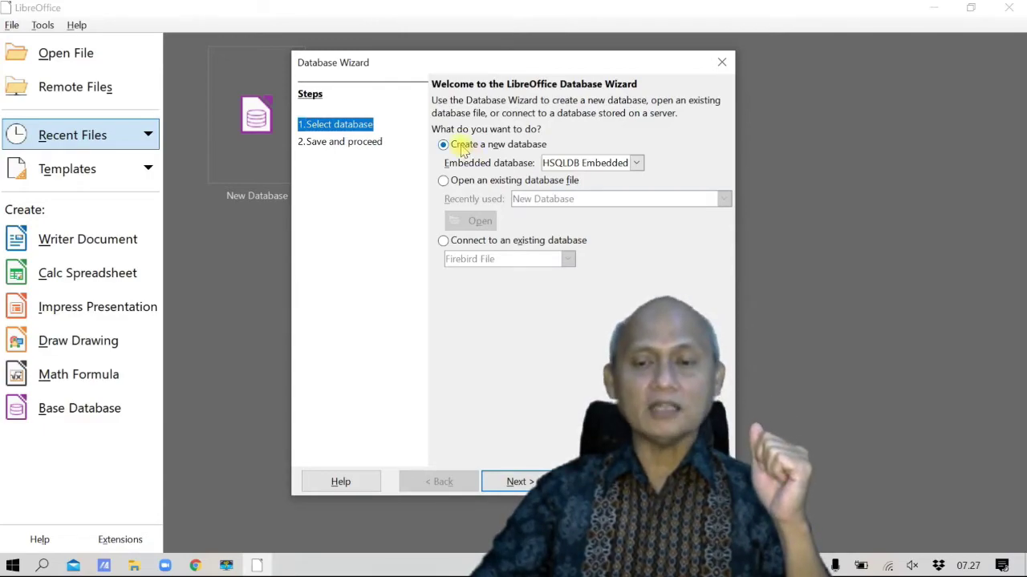
left_click(533, 481)
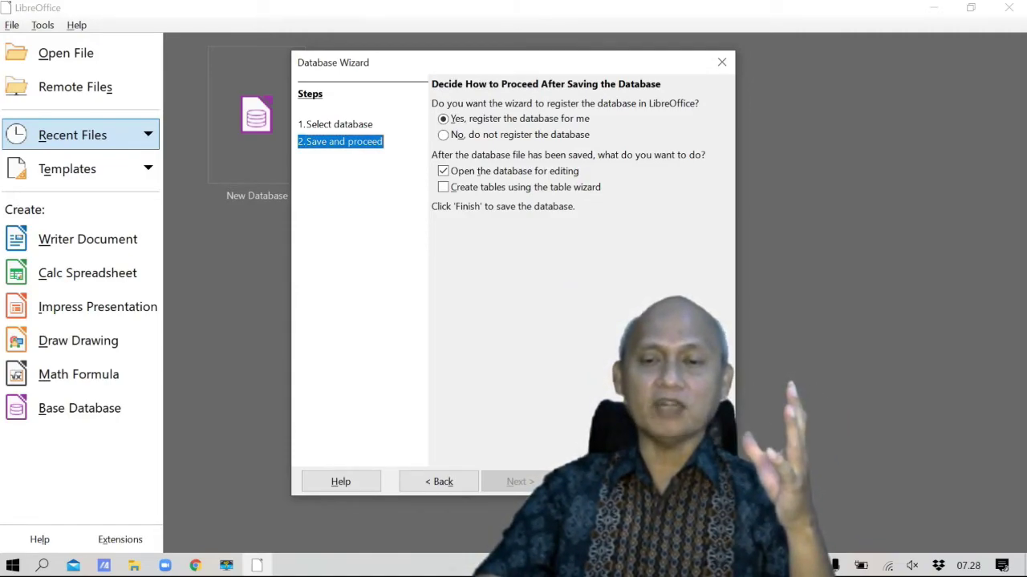
key("Return")
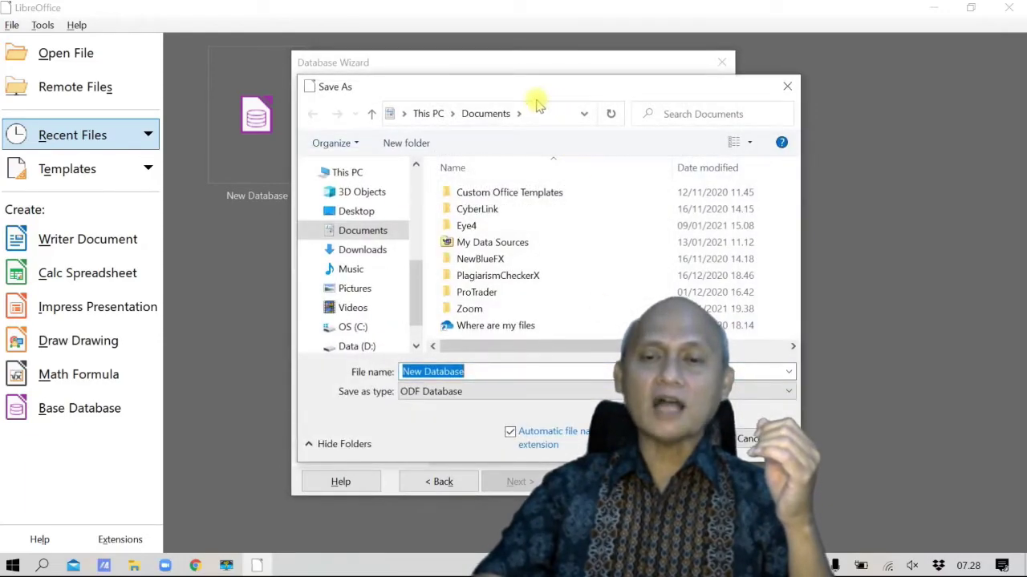
Step: Save the new database as DATA-1 on the Desktop, and close it once its Base window opens
left_click_drag(531, 98, 473, 110)
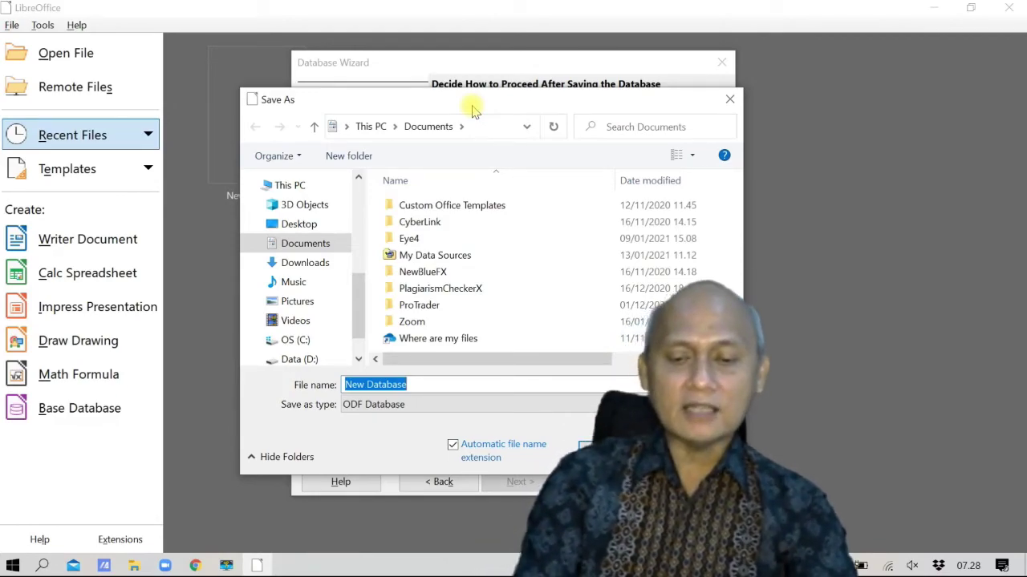
type("DATA-1")
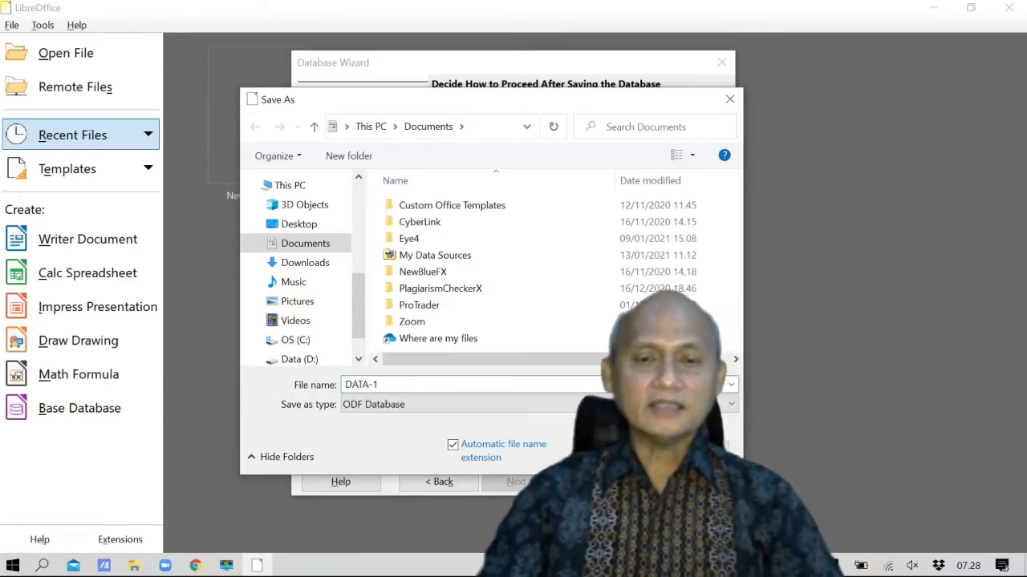
left_click(309, 225)
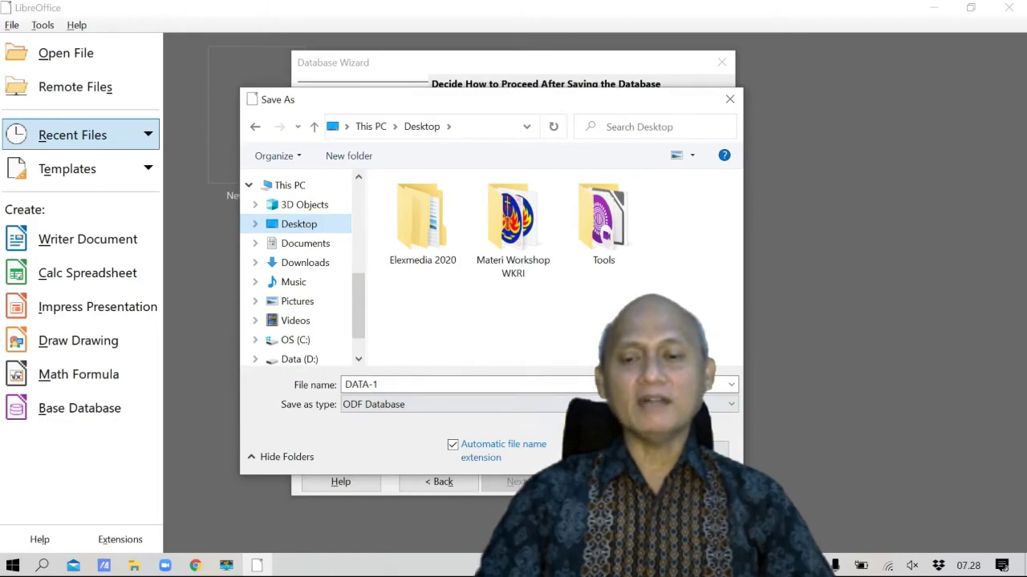
key("Return")
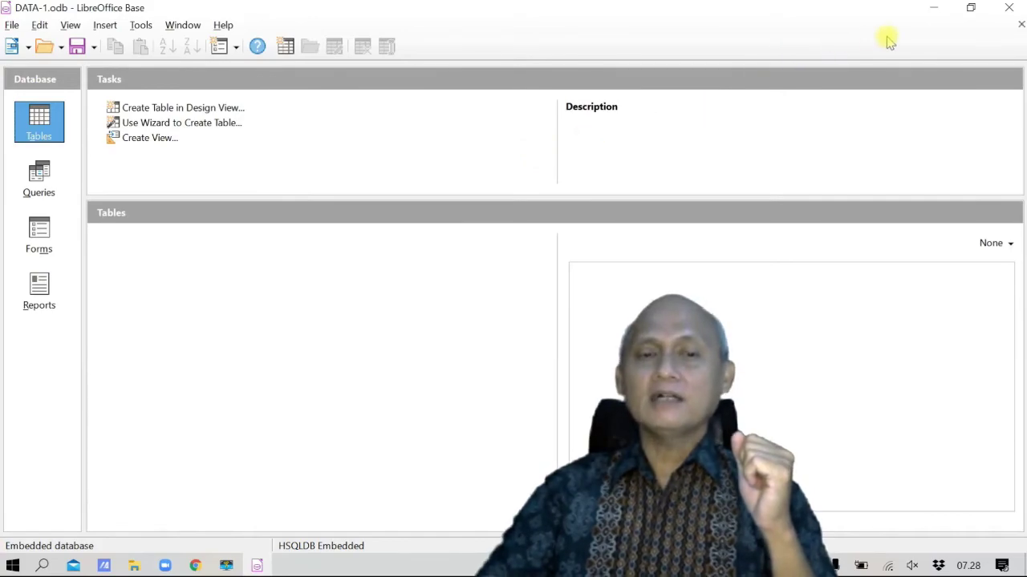
left_click(1018, 25)
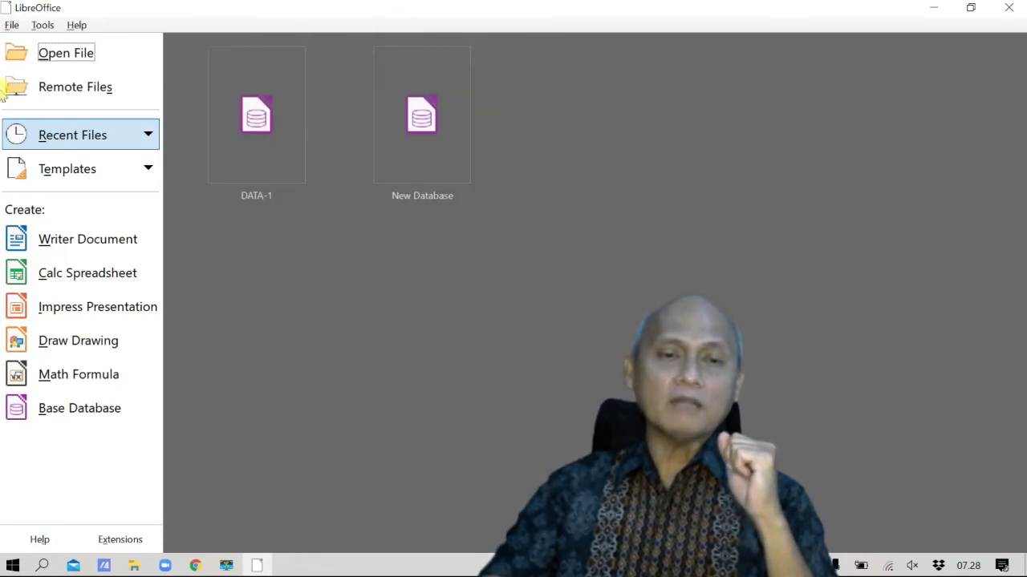
Step: Review the file, wizard and tools commands offered in the Start Center, and exit LibreOffice
left_click(12, 25)
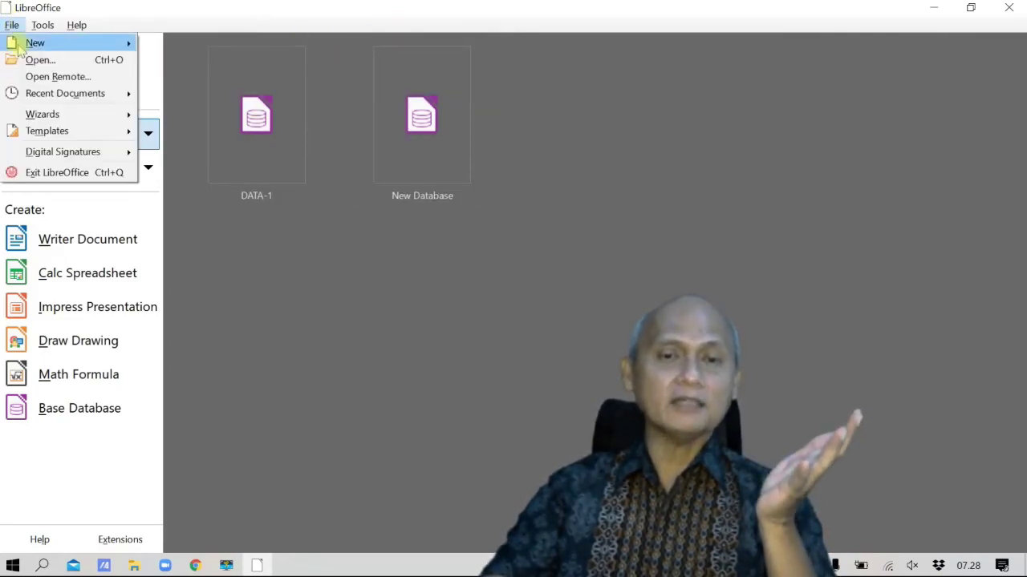
mouse_move(18, 47)
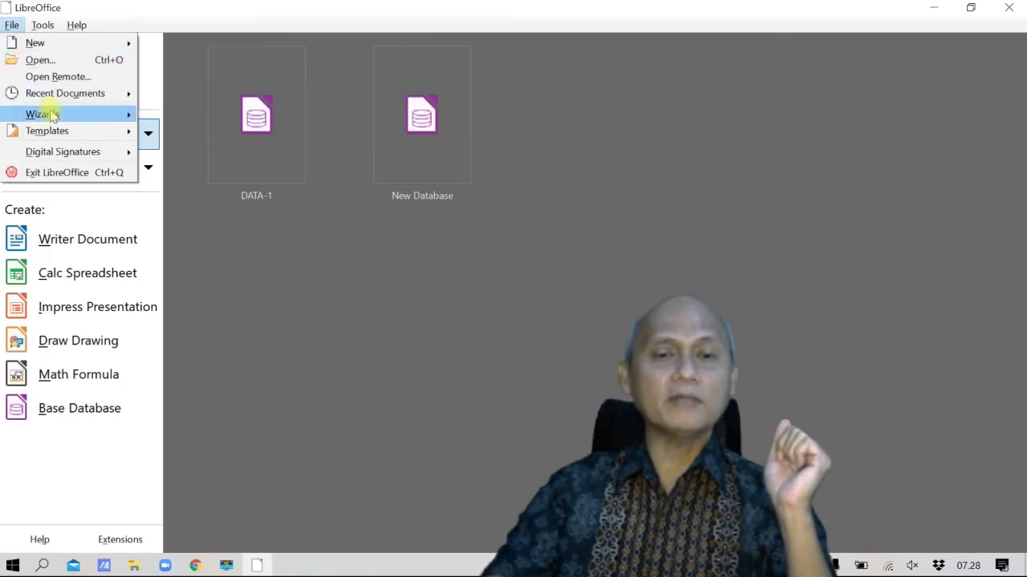
mouse_move(52, 116)
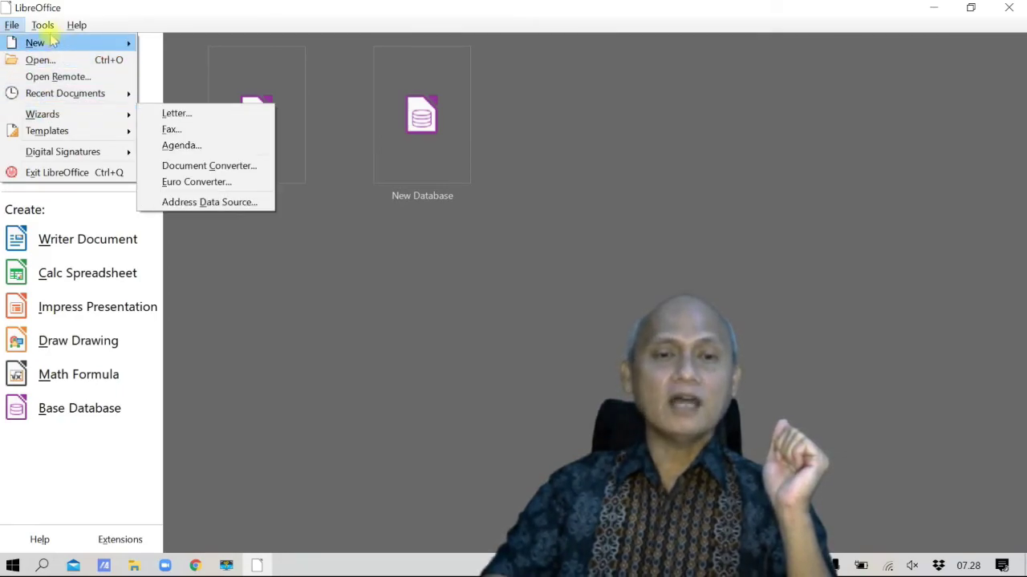
mouse_move(44, 28)
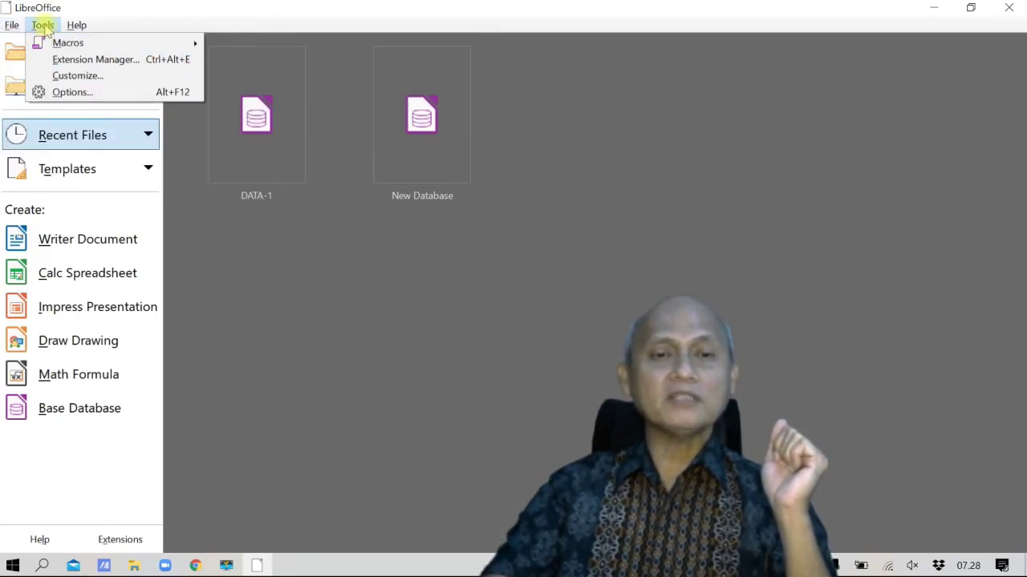
mouse_move(10, 26)
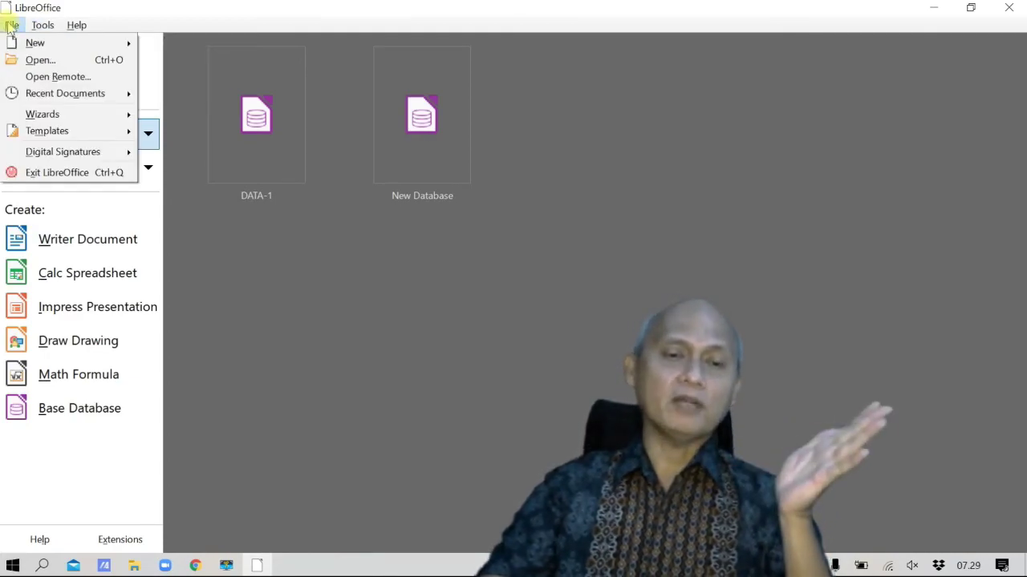
left_click(67, 174)
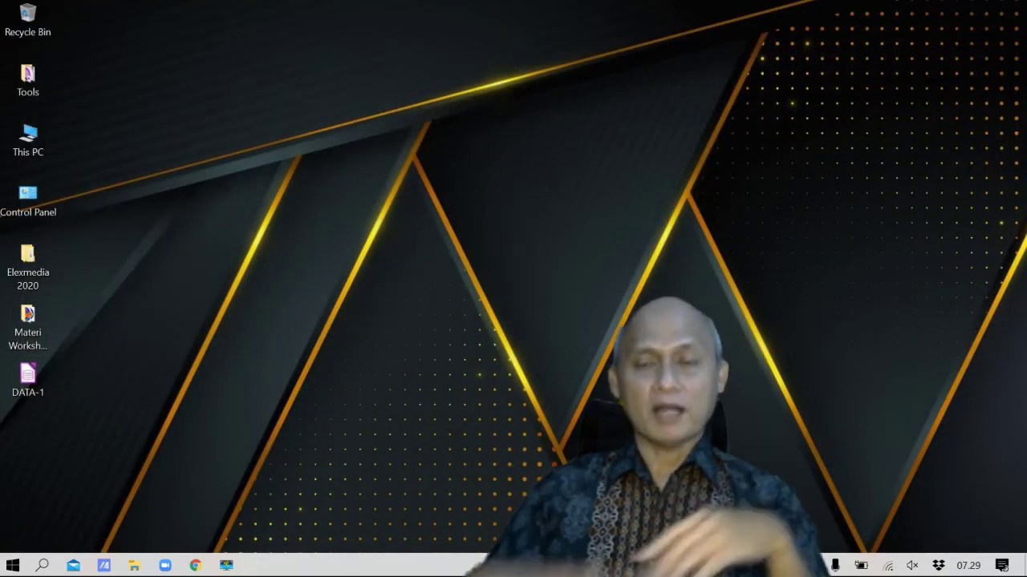